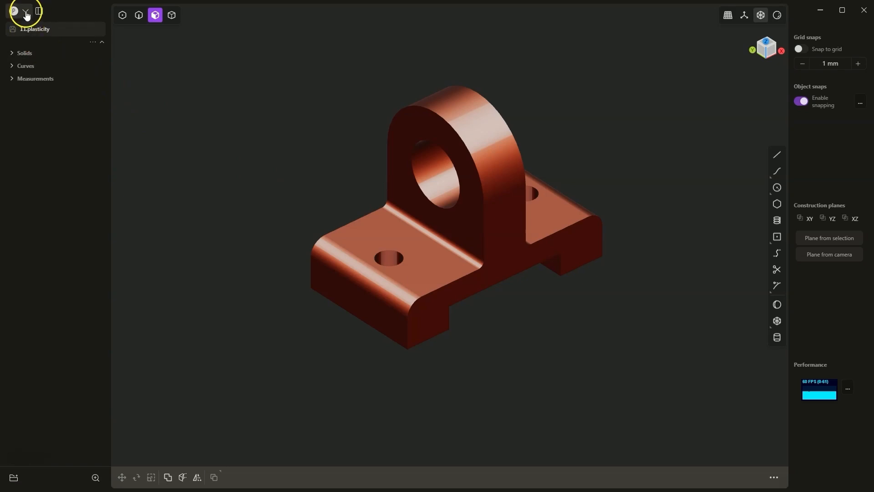
- Start a new empty scene in place of the open bracket model and change the viewport's shading
click(25, 11)
click(47, 18)
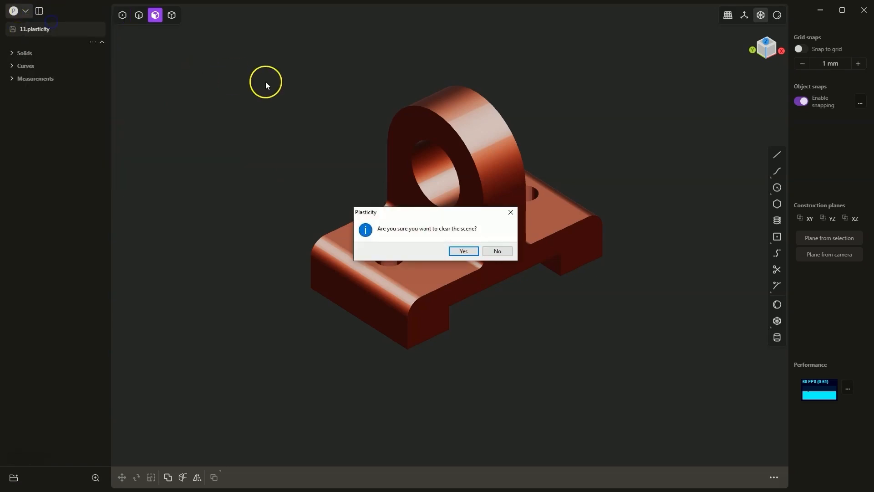
click(464, 251)
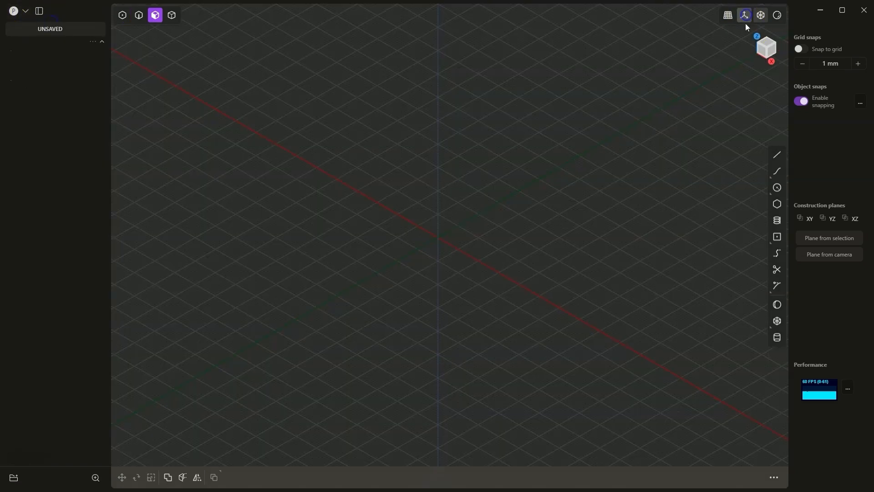
click(778, 15)
click(726, 157)
- Start a center box at the origin on the XY plane with a base 70 mm wide and 40 mm long
click(778, 321)
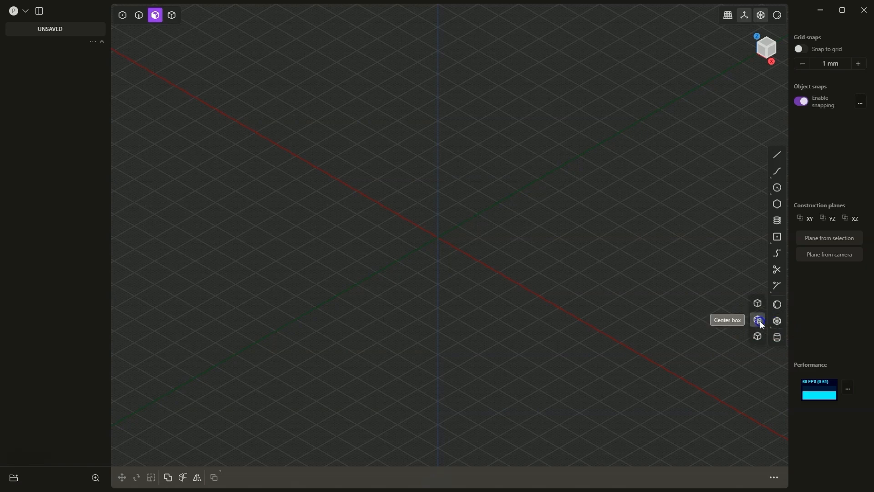
click(758, 319)
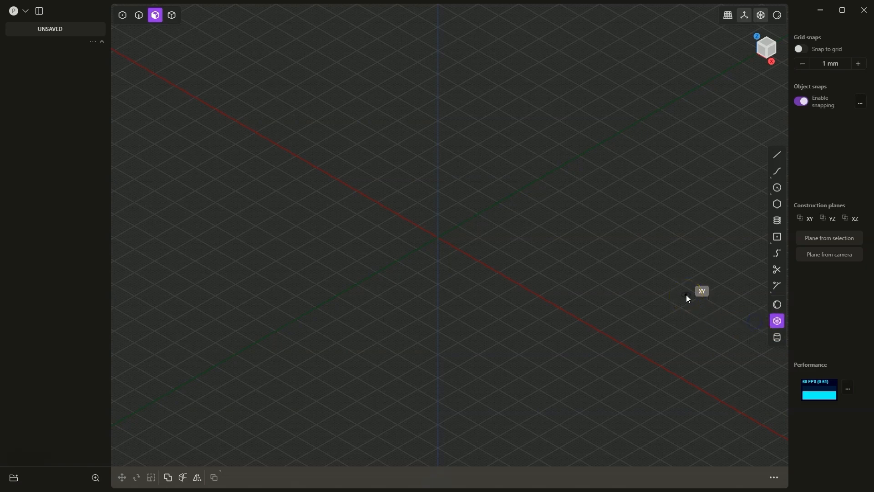
click(441, 238)
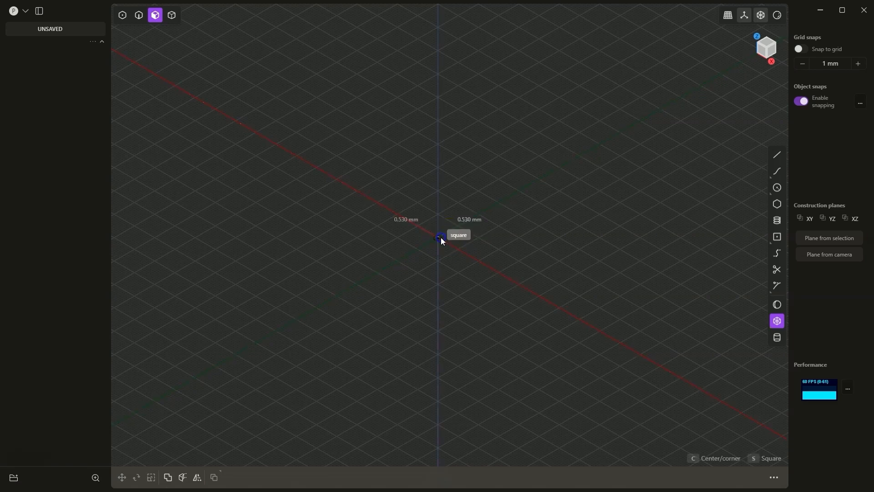
click(513, 252)
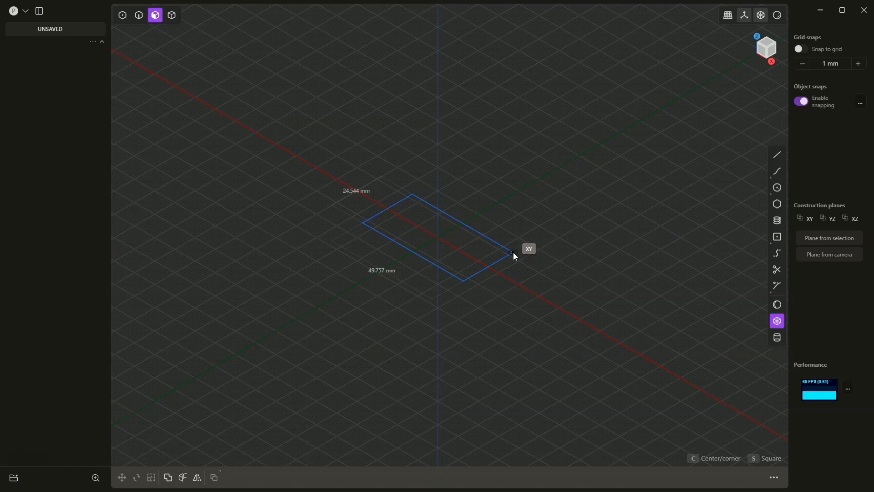
key(Tab)
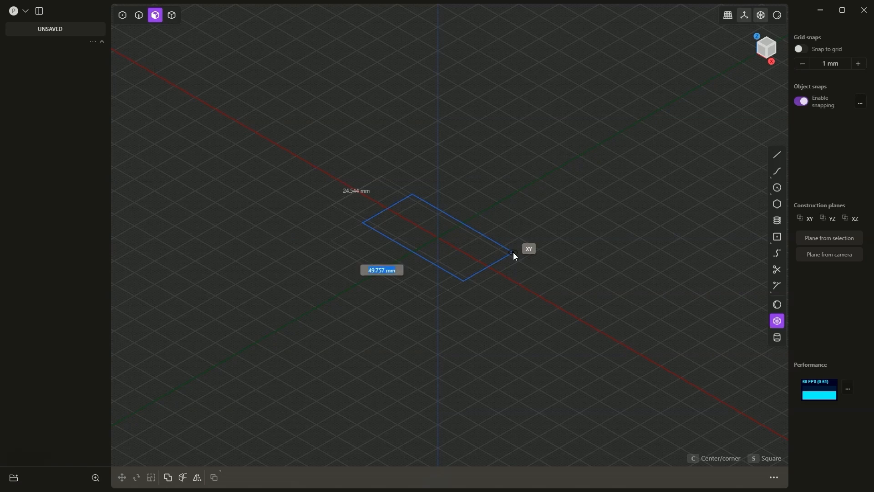
text(70)
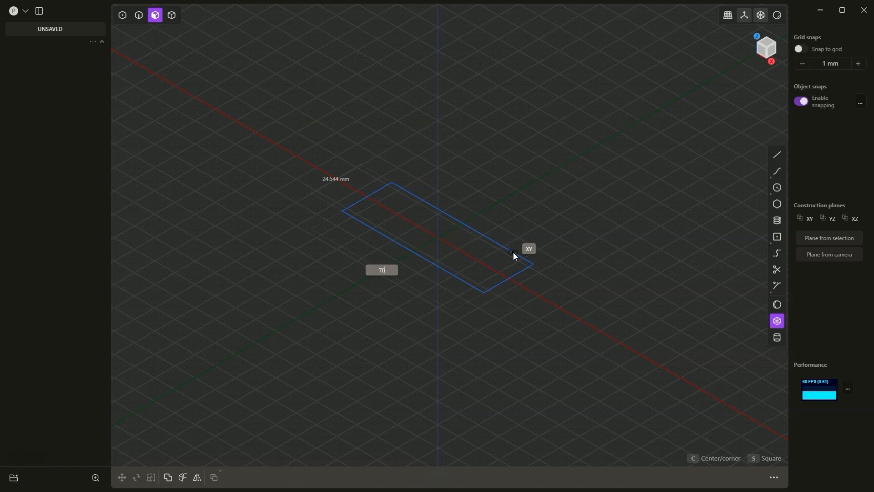
key(Tab)
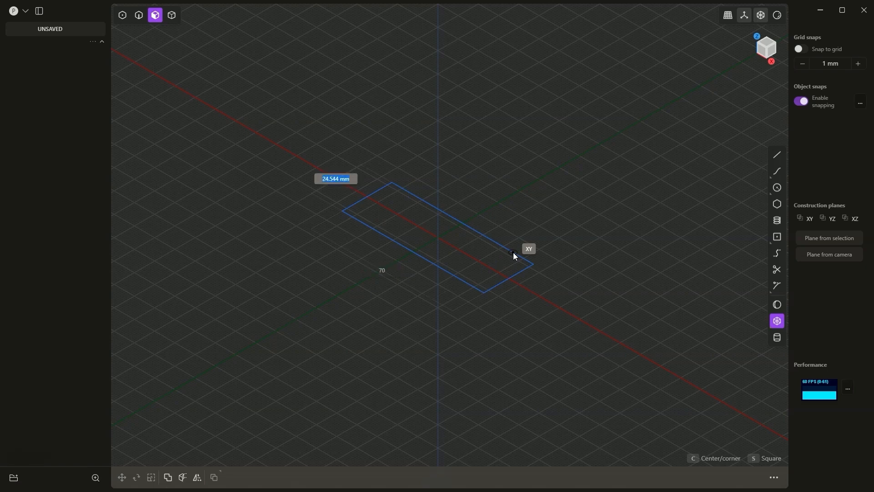
text(40)
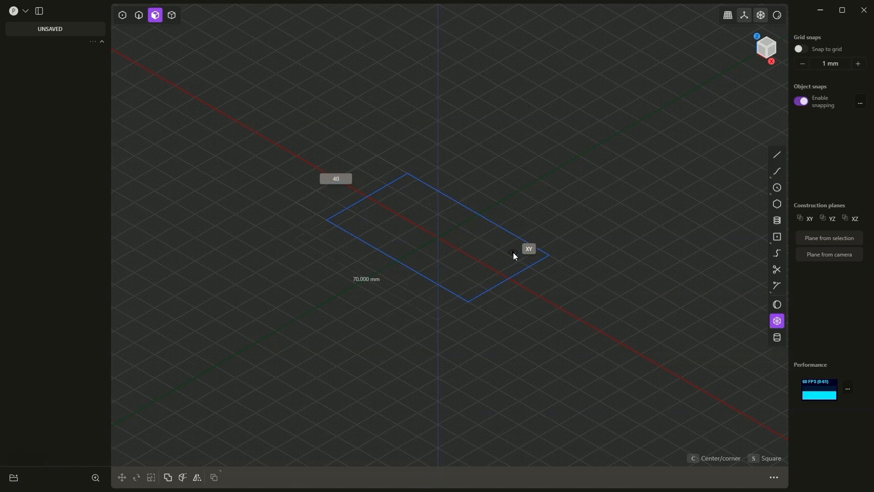
key(Return)
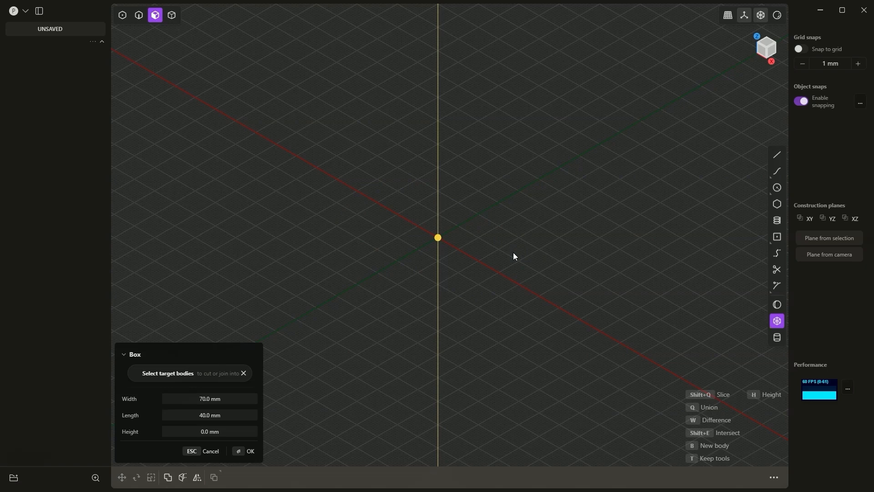
- Set the box's height to 15 mm and finish the base block
drag(513, 252, 494, 157)
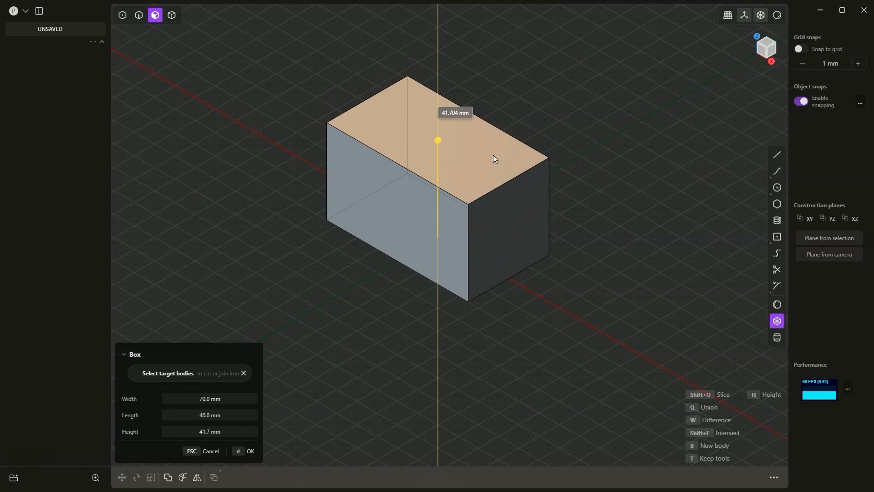
text(15)
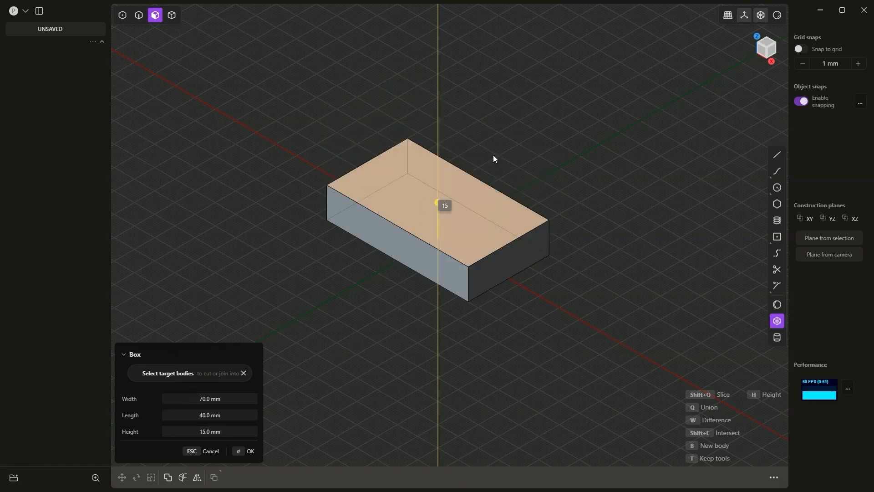
click(468, 182)
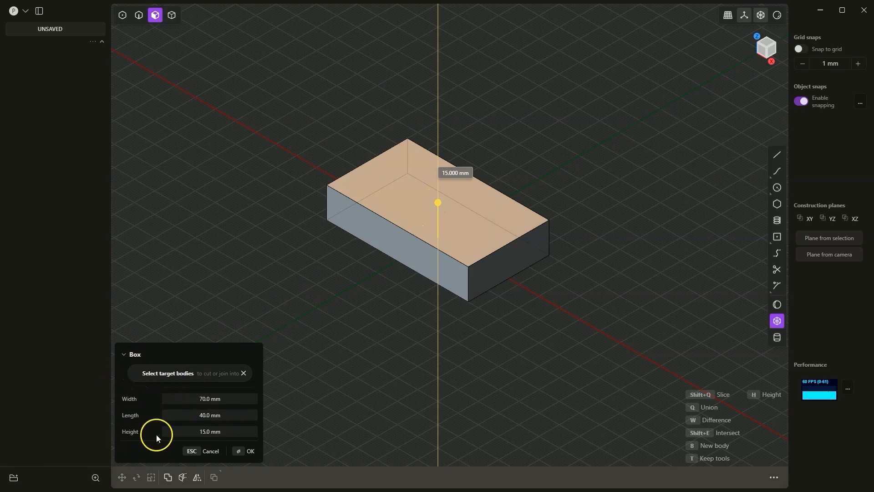
click(248, 454)
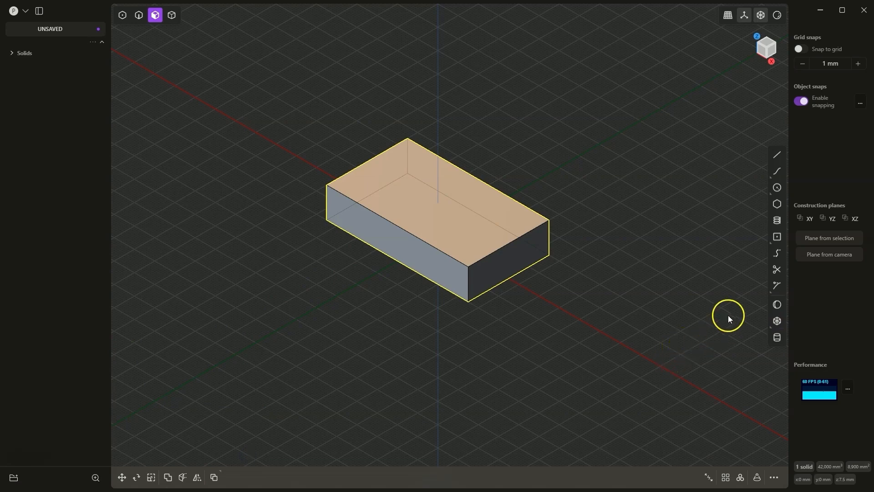
- Add a center box 15 mm wide, 40 mm long and 40 mm high on the middle of the base's top face, joined to it
click(777, 321)
click(438, 203)
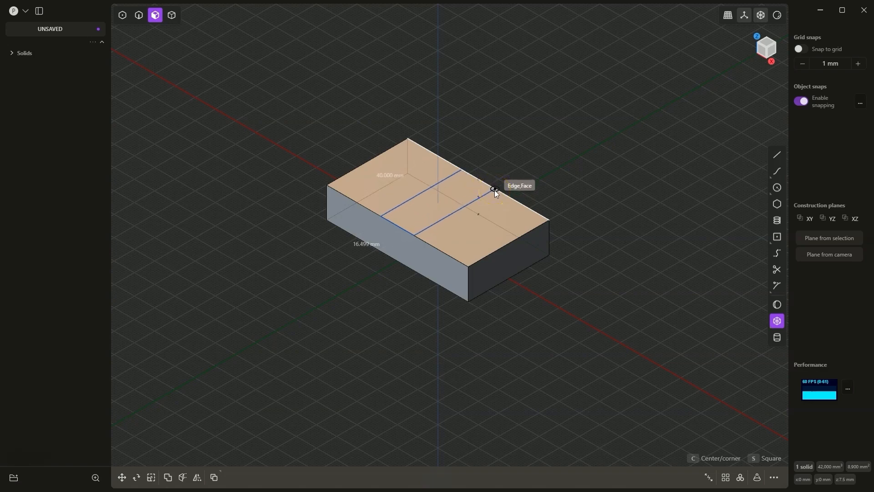
key(Tab)
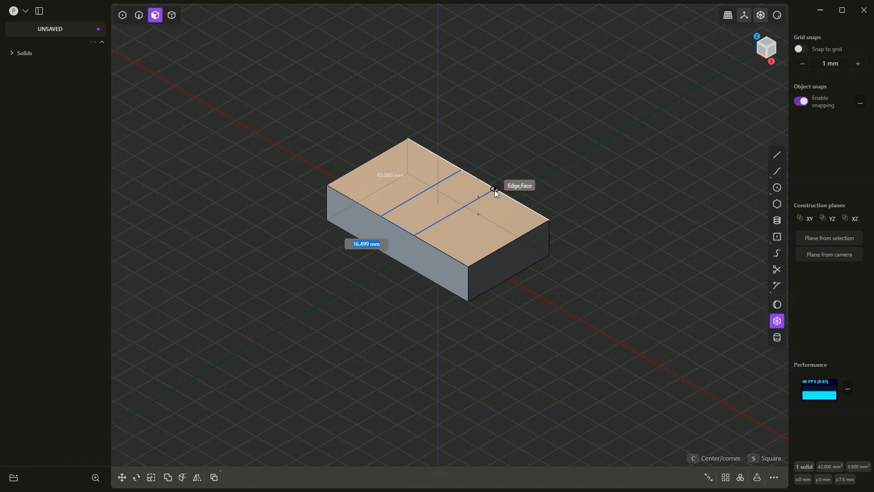
text(15)
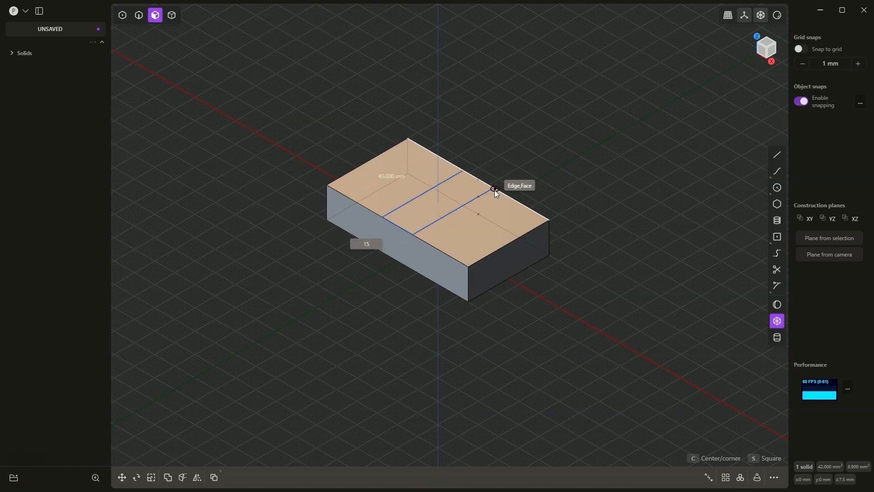
key(Return)
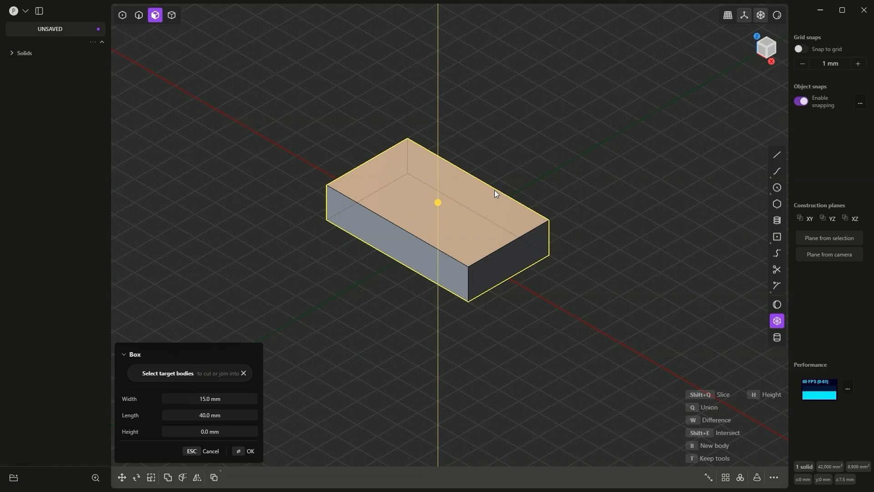
text(40)
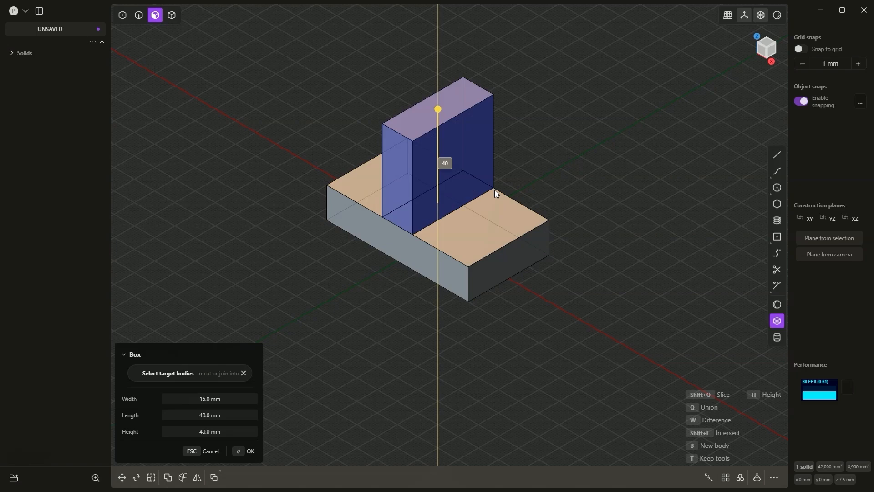
key(Return)
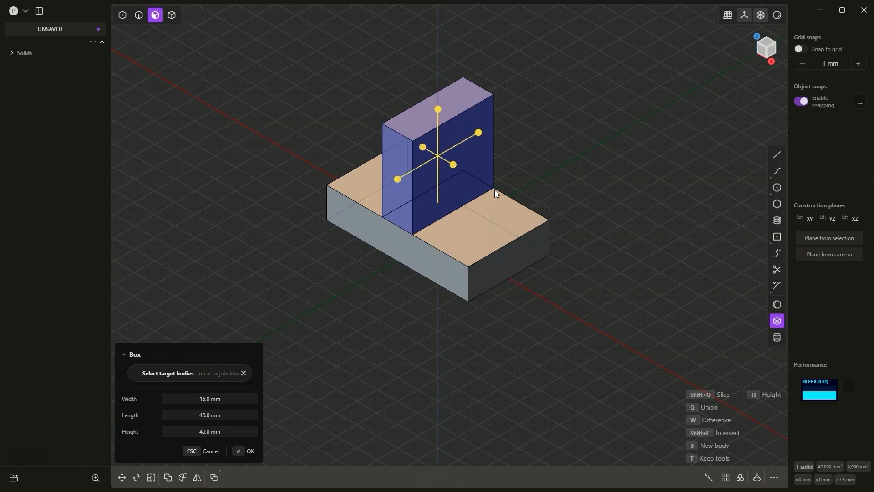
key(Return)
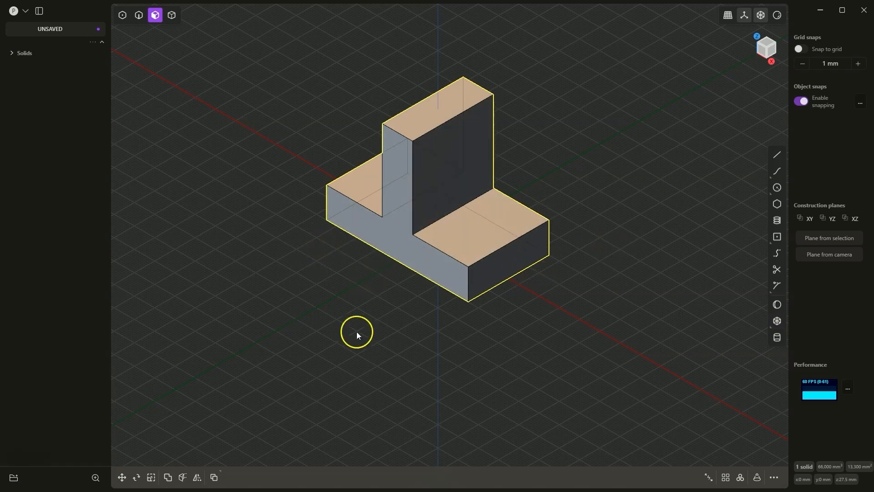
- In the top view, draw an 8 mm diameter circle centered on the base's top face on the negative X side
click(767, 42)
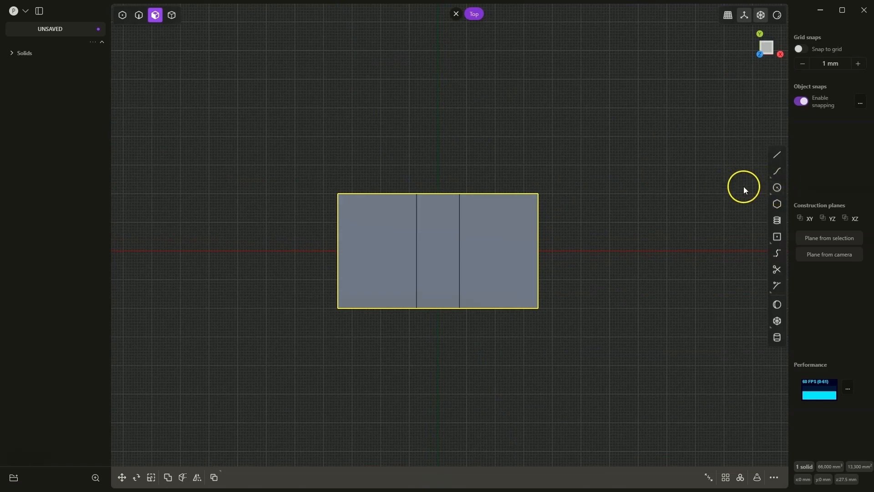
click(778, 187)
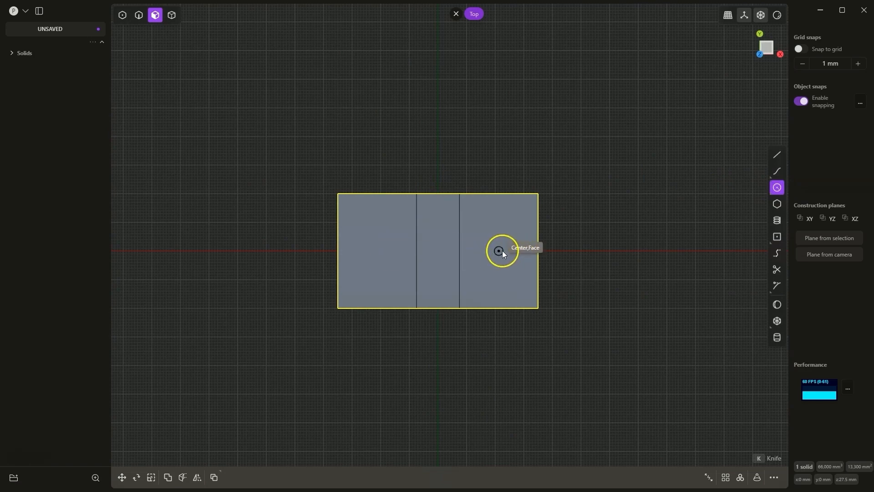
click(377, 251)
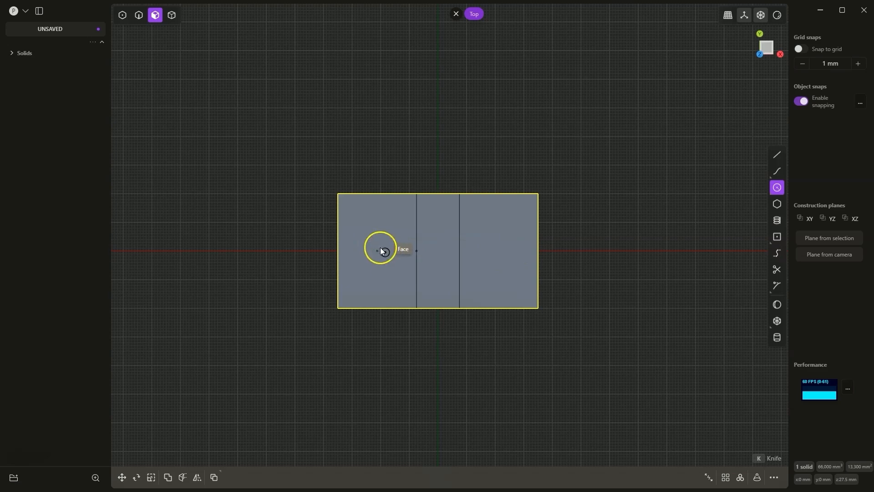
click(388, 269)
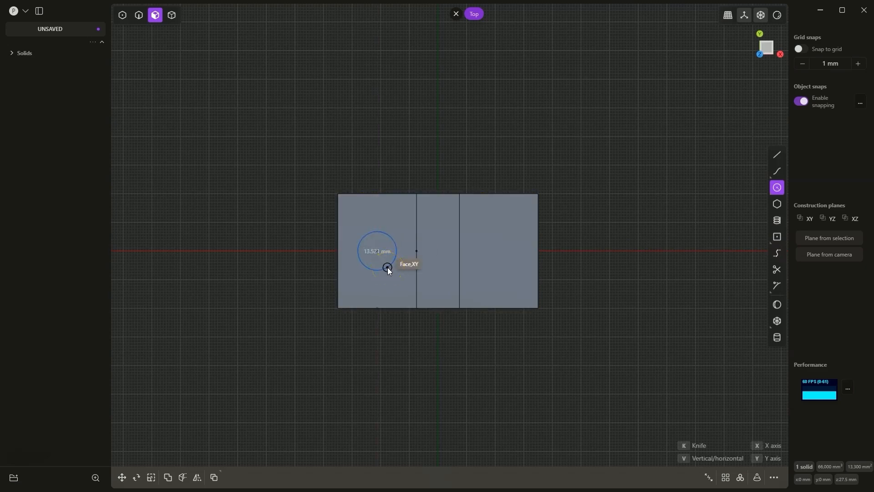
key(Tab)
text(8)
key(Return)
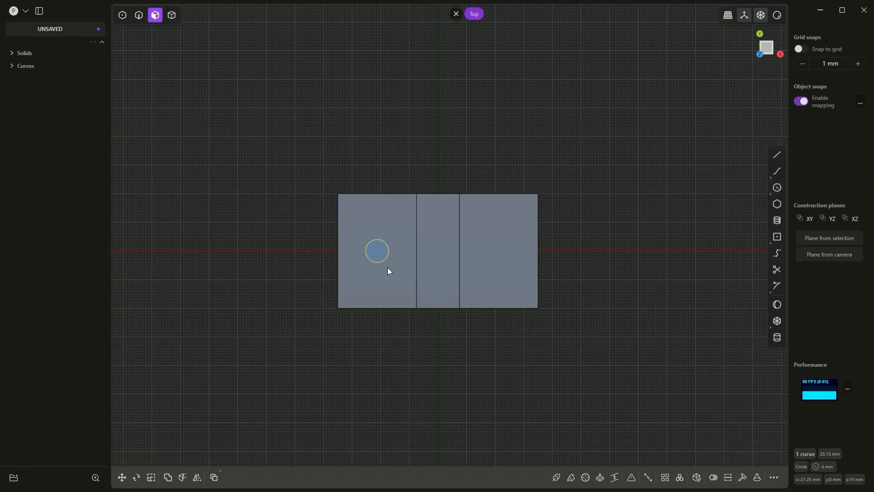
- Draw a matching 8 mm diameter circle centered on the base's top face on the positive X side
click(777, 189)
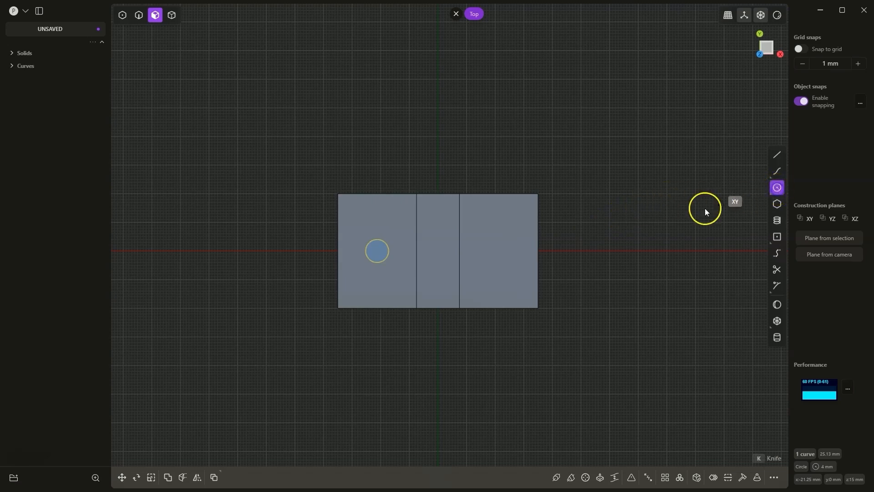
click(498, 253)
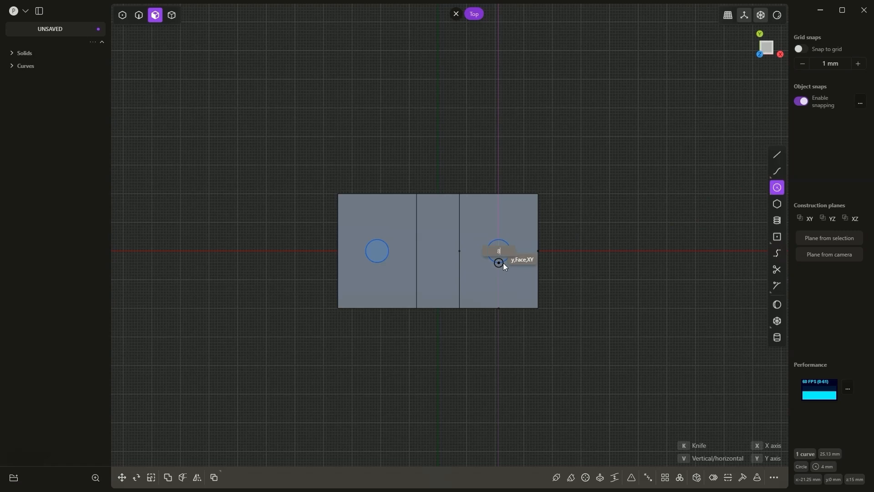
key(Return)
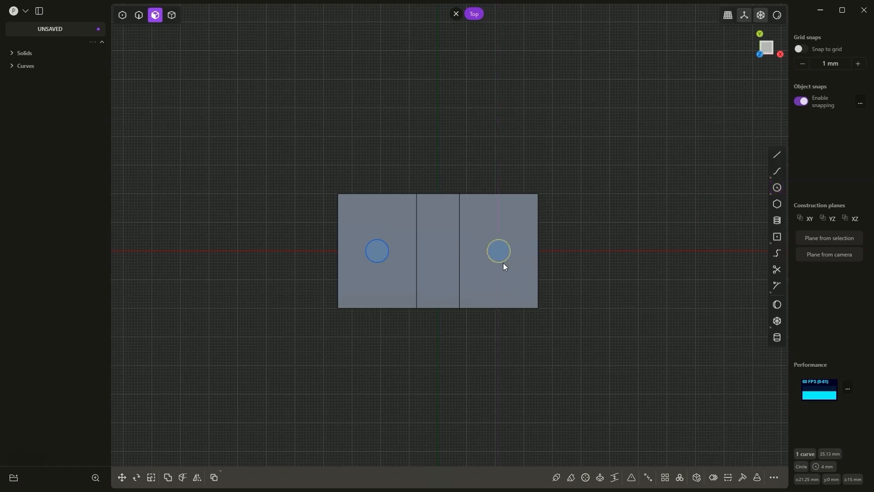
- Extrude both 8 mm circles about 42 mm downward and subtract them from the bracket, cutting two through holes in the base
middle_drag(444, 265, 432, 284)
click(425, 230)
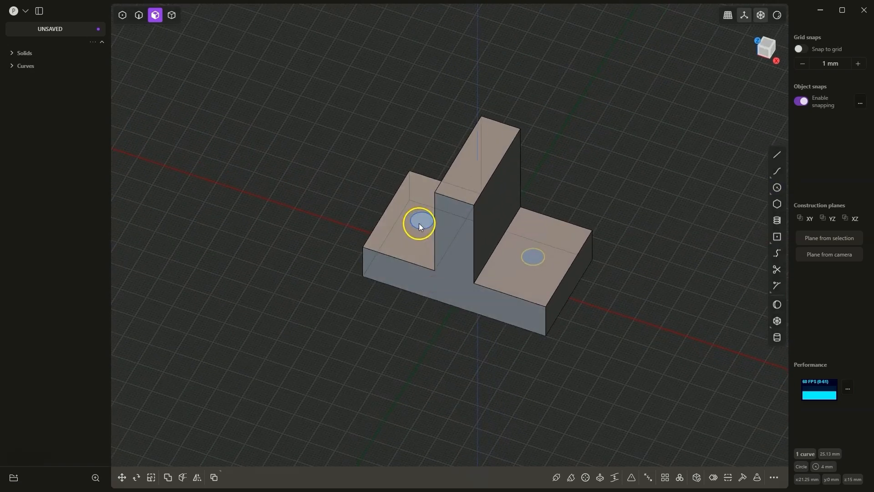
key(e)
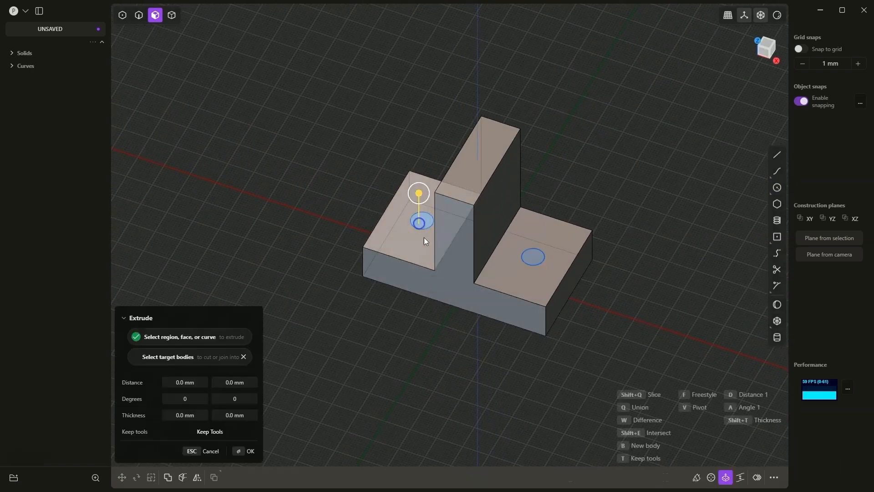
click(537, 257)
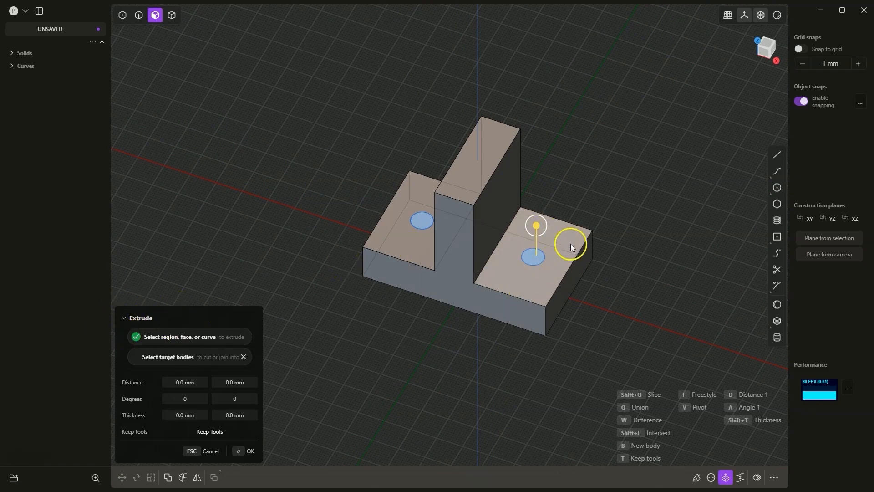
drag(543, 224, 462, 348)
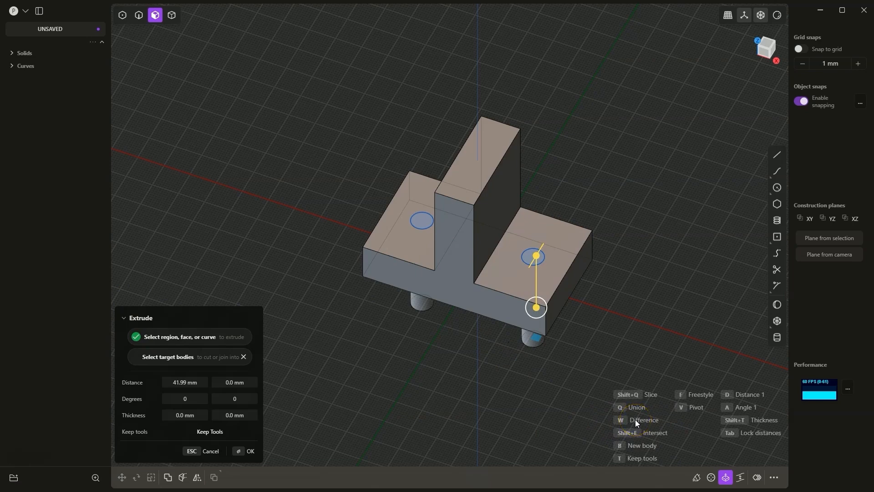
key(w)
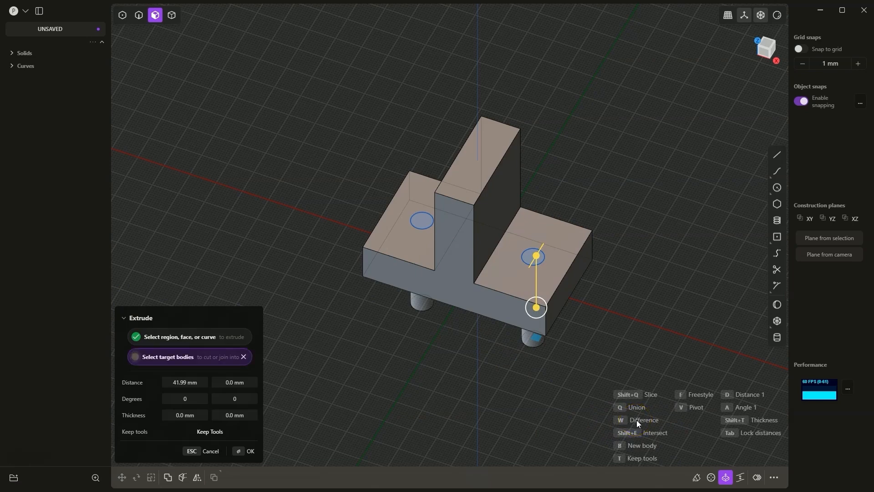
click(452, 257)
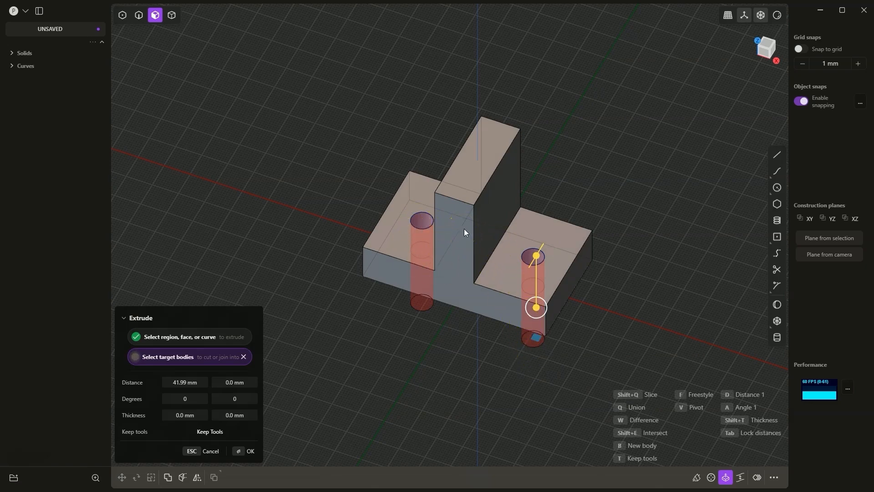
click(244, 451)
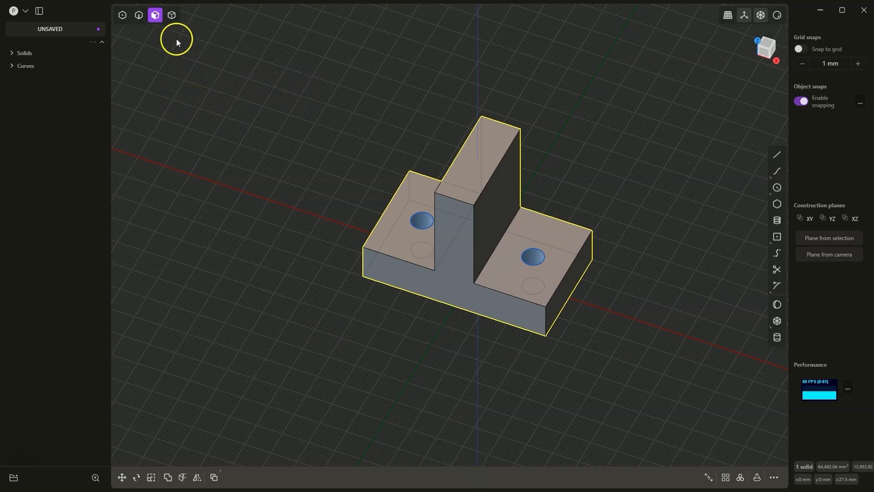
- Fillet the upright's two 15 mm long top edges using the Full shape so its top is completely rounded
click(144, 18)
click(450, 201)
key(f)
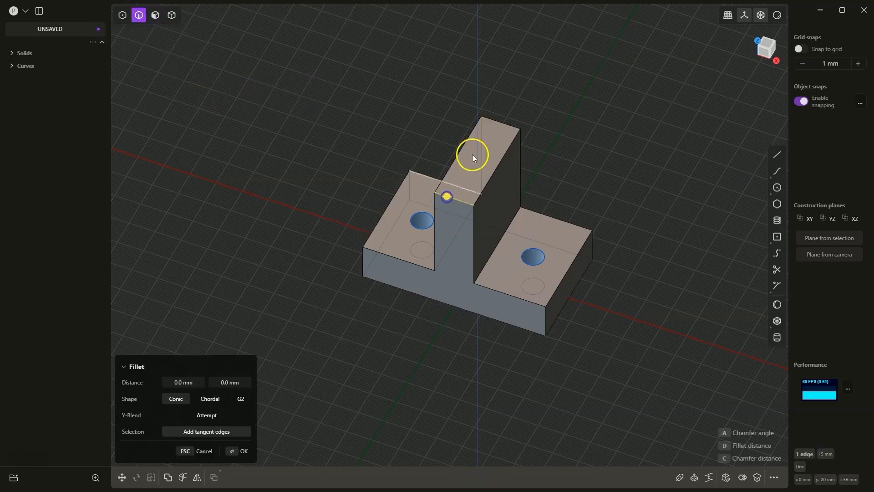
click(510, 124)
drag(510, 124, 520, 70)
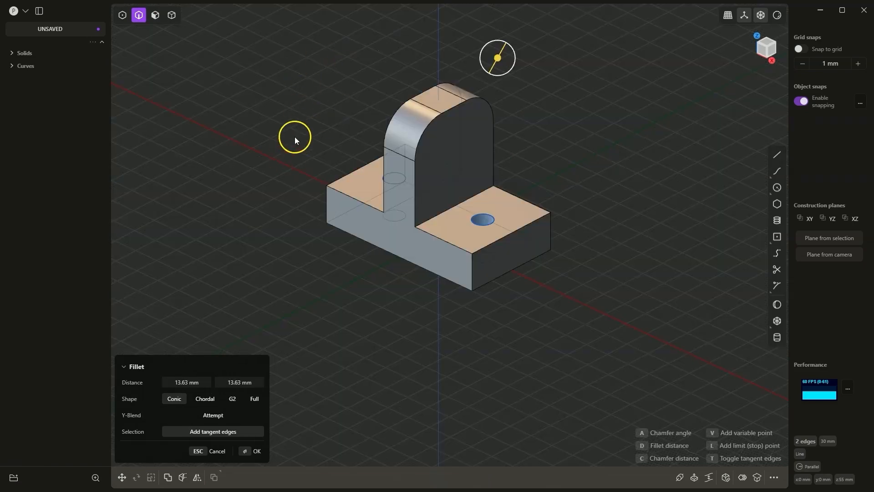
click(255, 400)
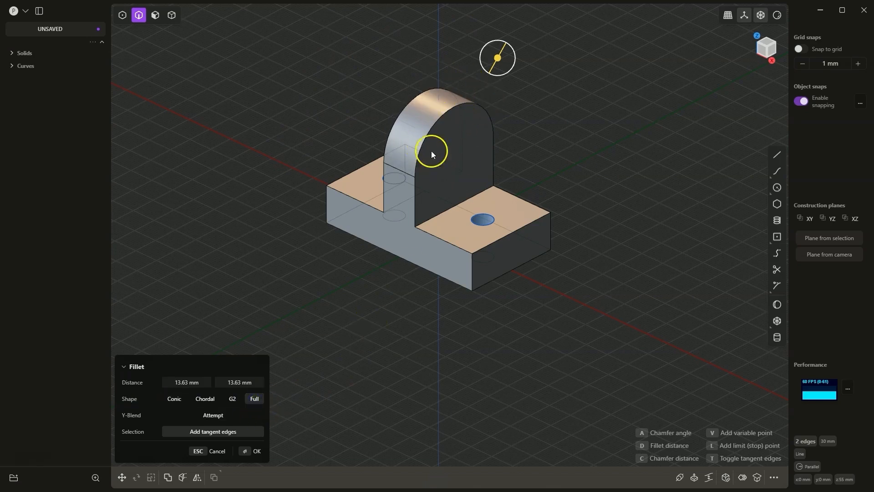
click(250, 451)
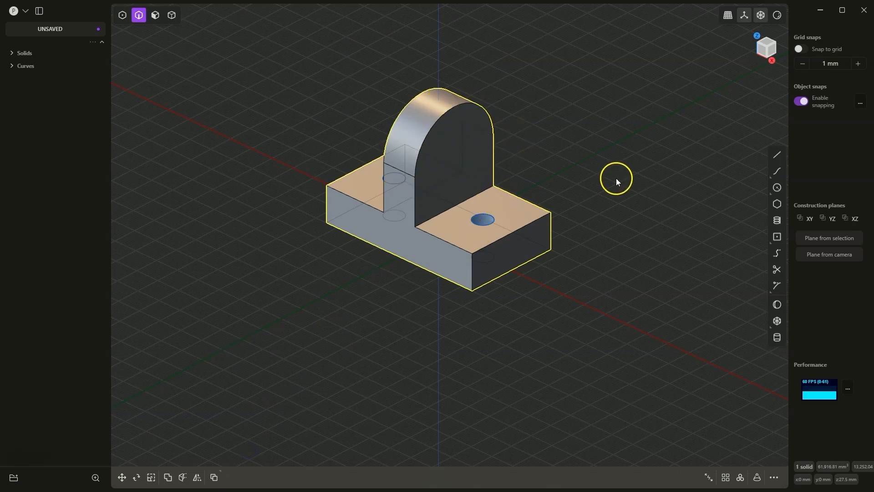
- Draw a 20 mm diameter circle on the upright's positive X face, concentric with its rounded top
click(779, 187)
middle_drag(561, 151, 575, 136)
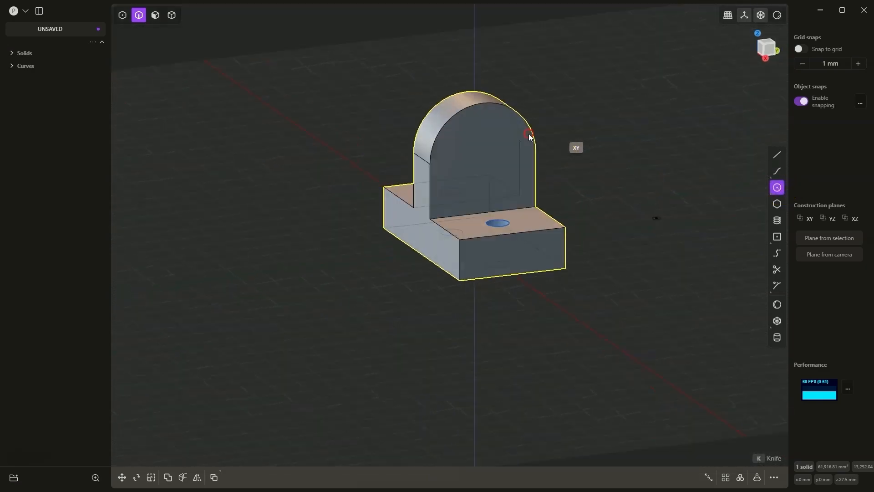
click(482, 155)
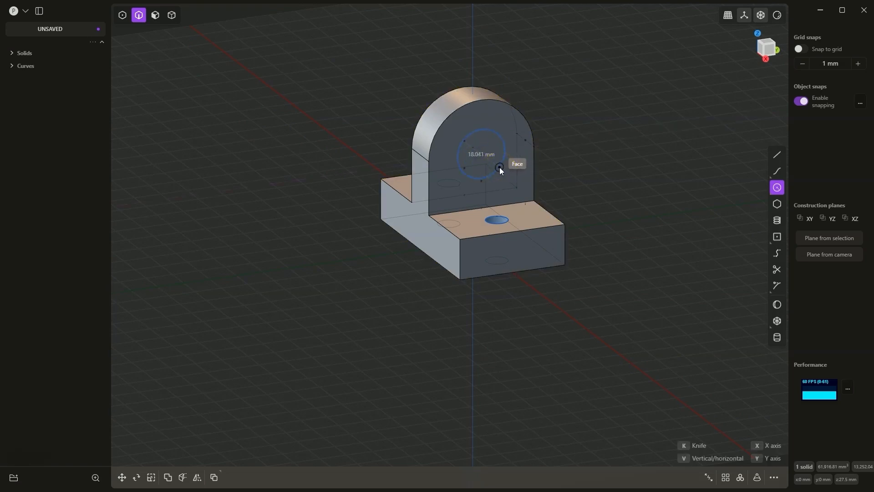
text(20)
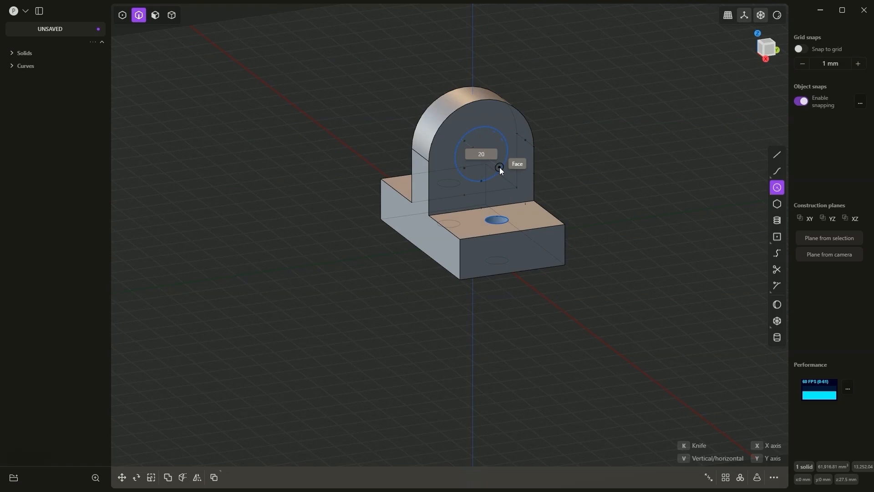
key(Return)
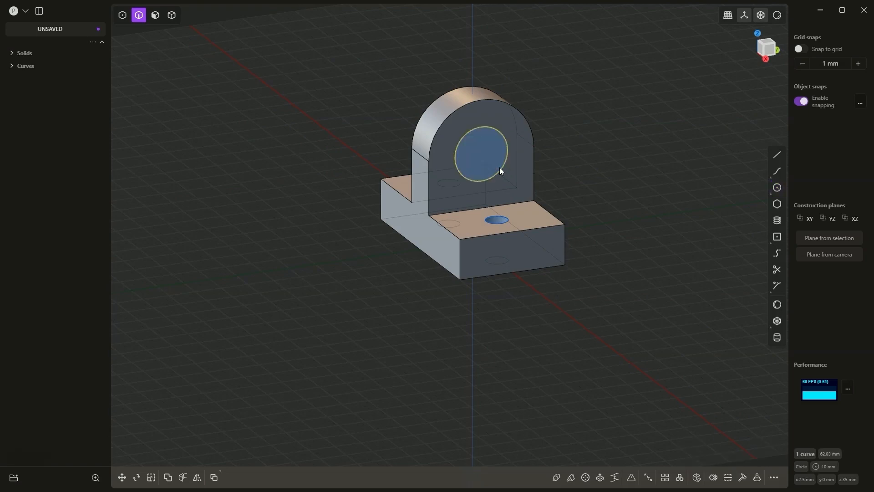
- Extrude the 20 mm circle about 44 mm through the upright and subtract it from the bracket to cut the bearing bore
right_drag(513, 317, 534, 357)
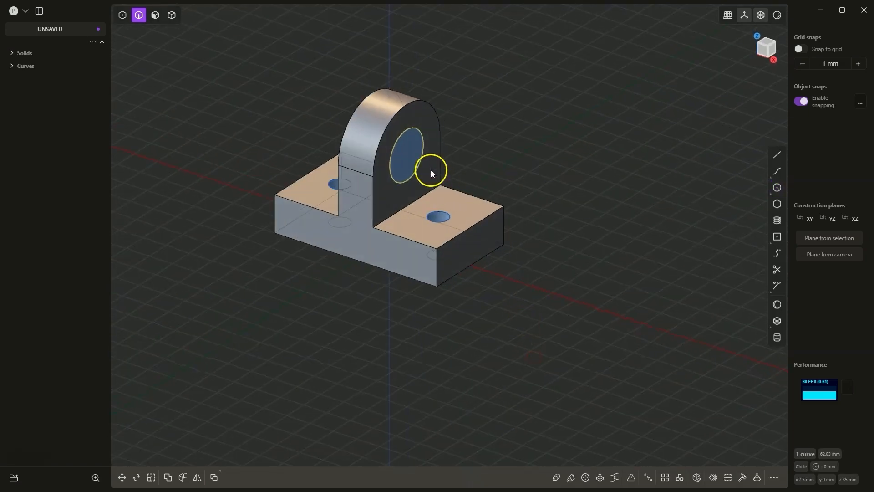
click(155, 15)
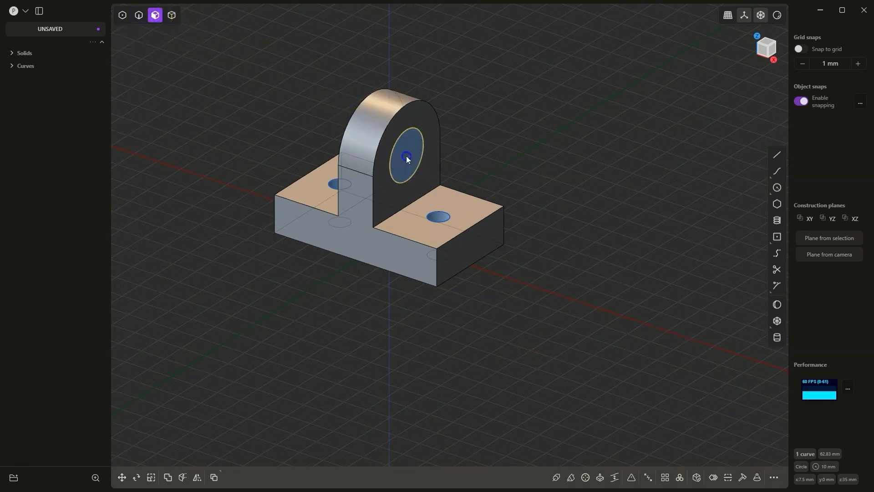
key(e)
drag(436, 169, 338, 132)
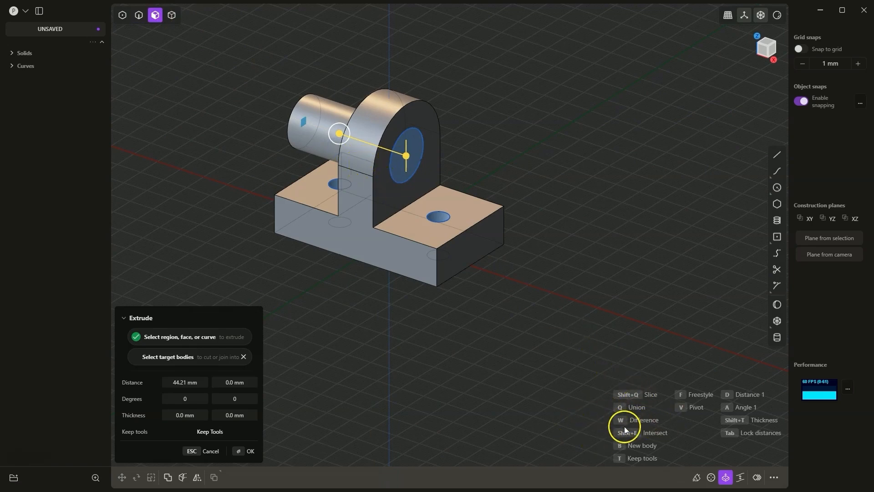
click(635, 433)
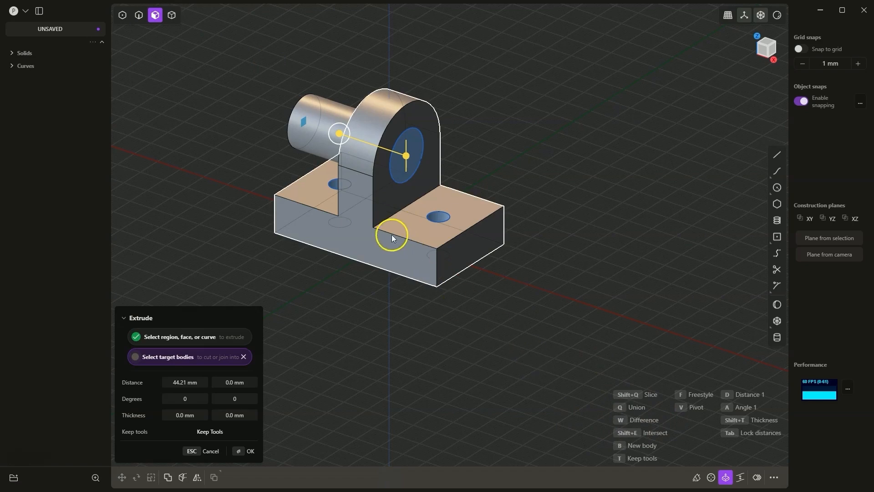
click(386, 245)
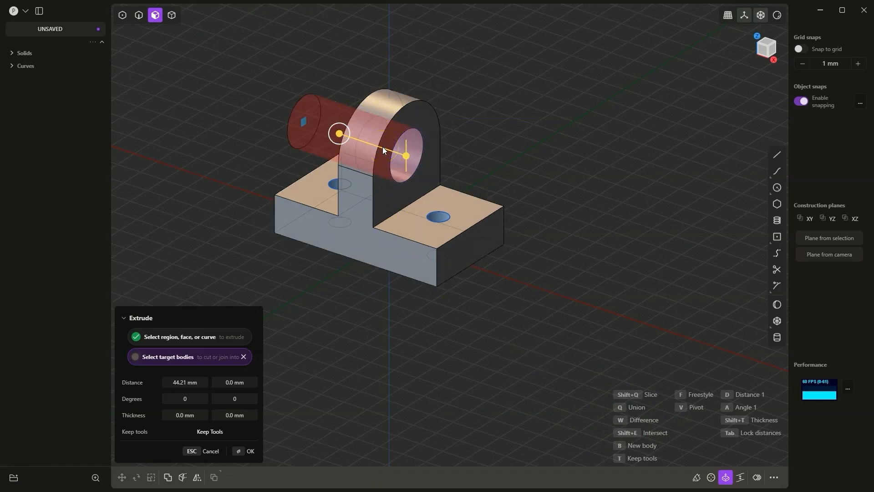
click(245, 451)
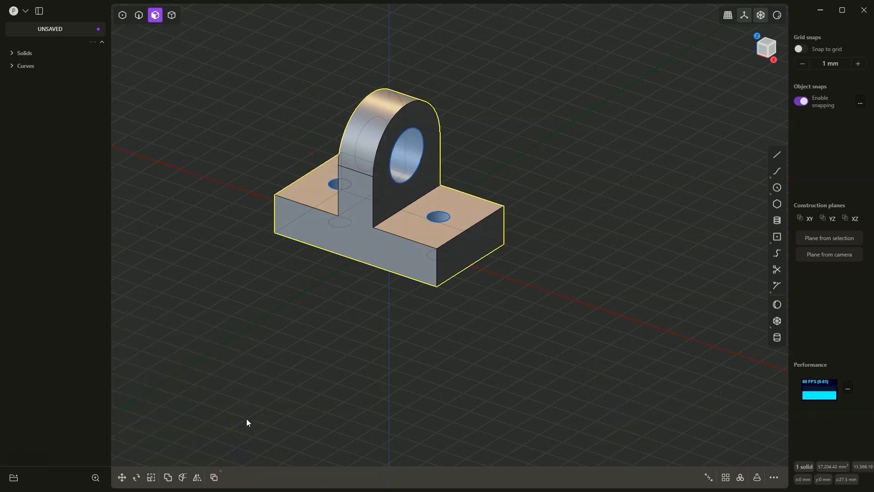
- In the front view, draw a center rectangle 40 mm wide and 15 mm high at the origin on the base's bottom edge
click(763, 52)
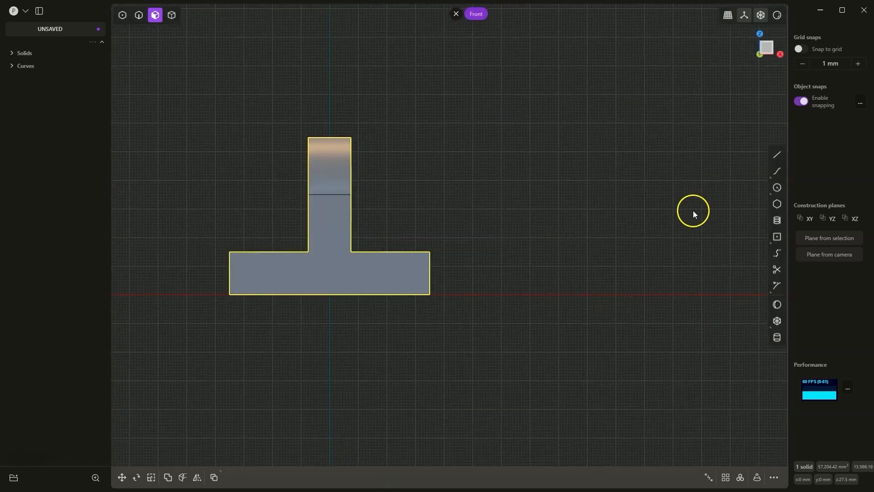
click(778, 237)
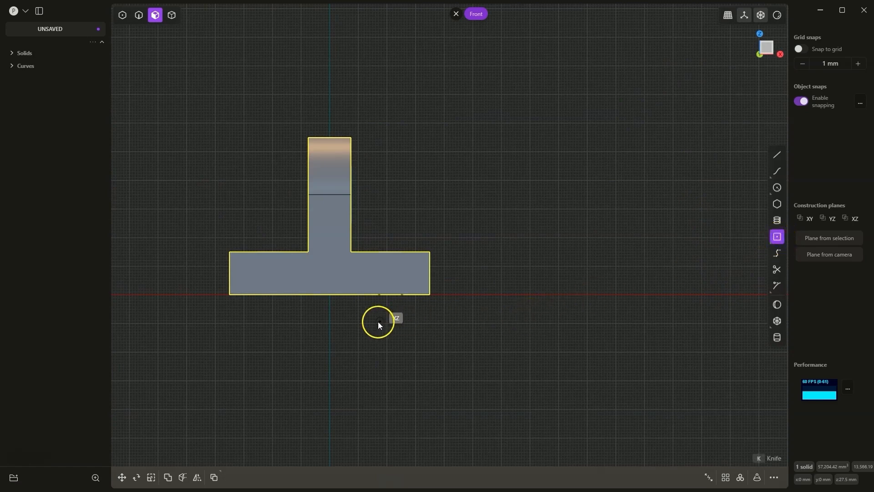
click(330, 295)
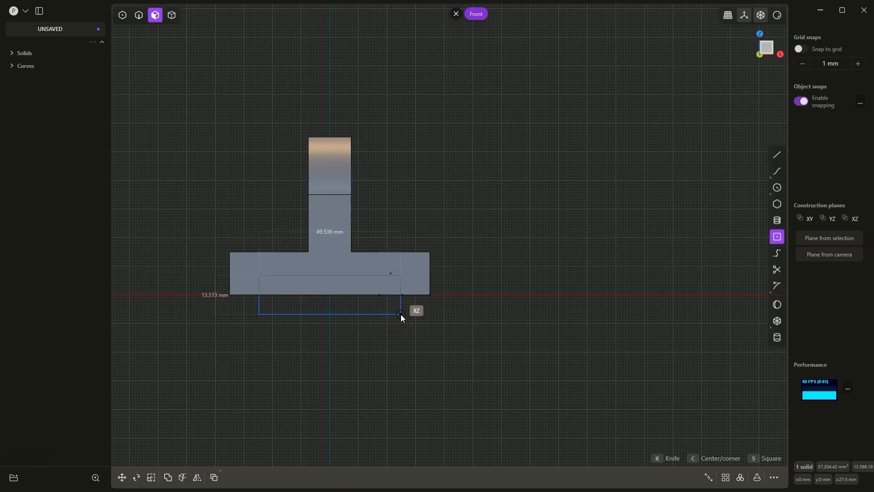
key(Tab)
text(40)
key(Tab)
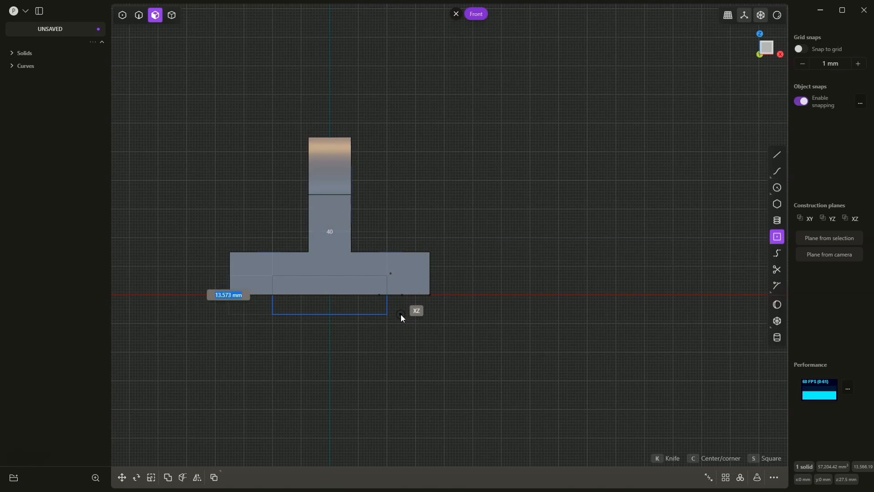
text(15)
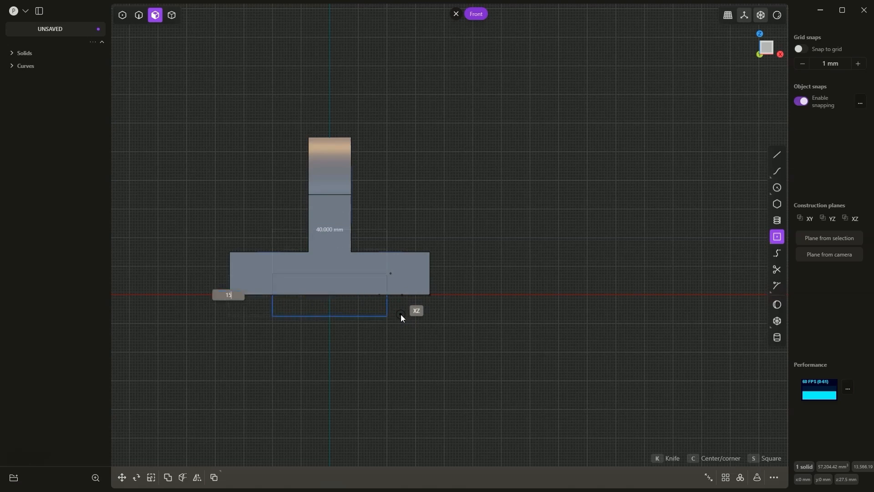
key(Return)
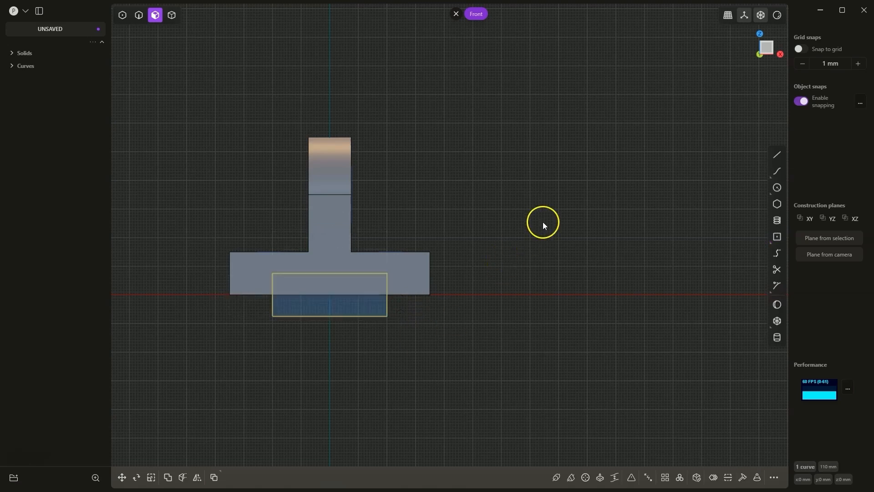
- Extrude the rectangle symmetrically about 45 mm in both directions and subtract it from the bracket, cutting a channel under the base
middle_drag(550, 228, 434, 311)
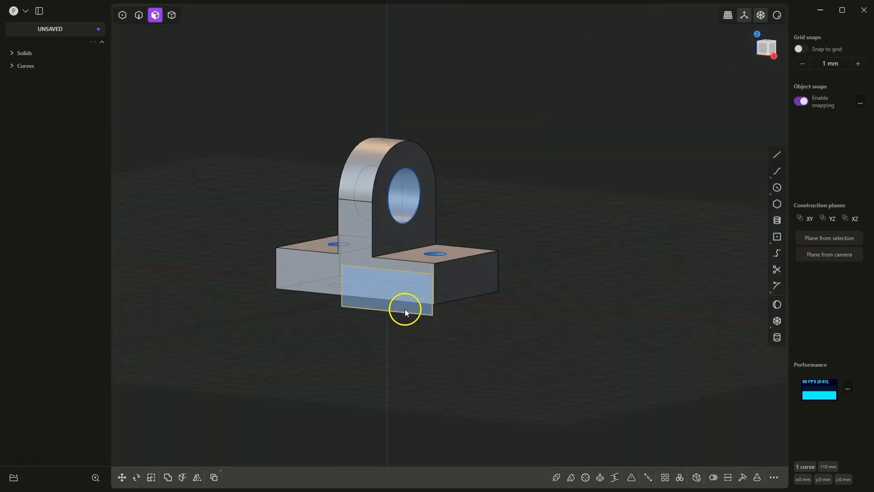
key(e)
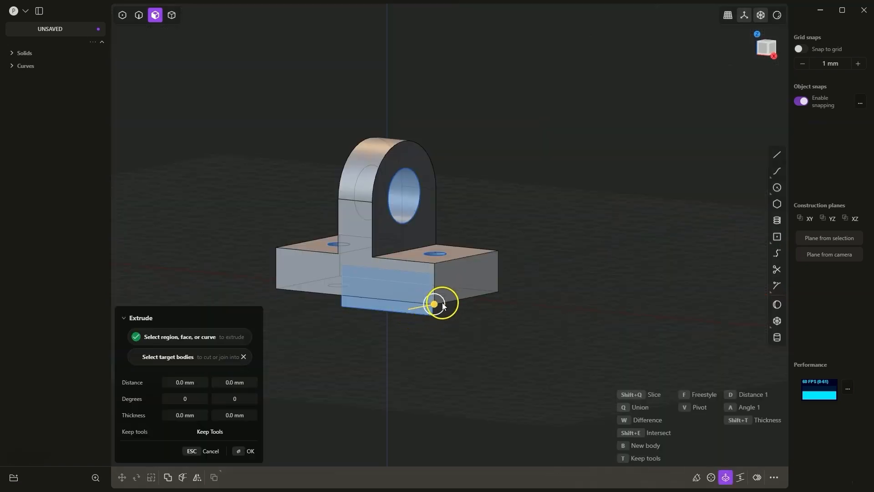
middle_drag(515, 316, 547, 290)
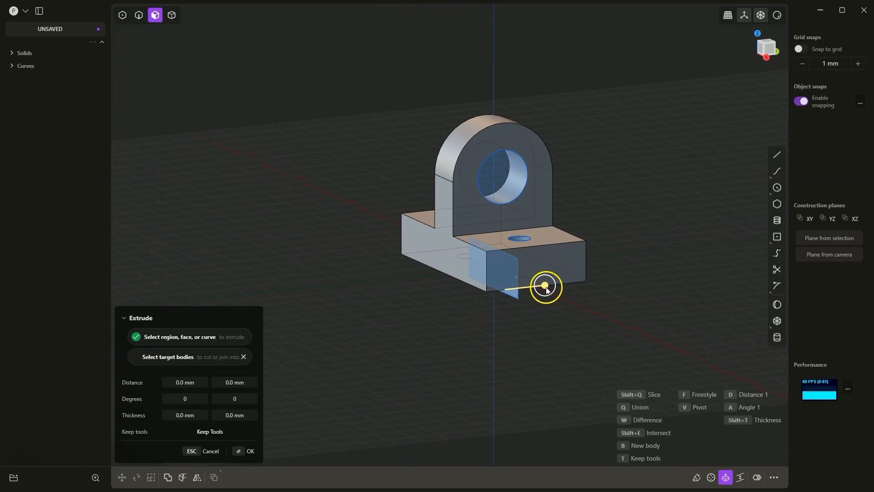
drag(545, 286, 656, 273)
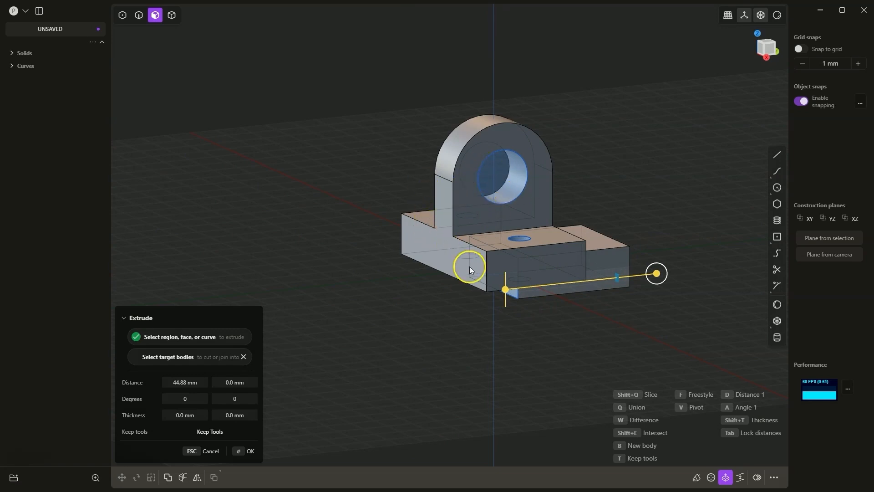
mouse_move(469, 267)
middle_down()
mouse_move(479, 269)
mouse_move(474, 262)
middle_up()
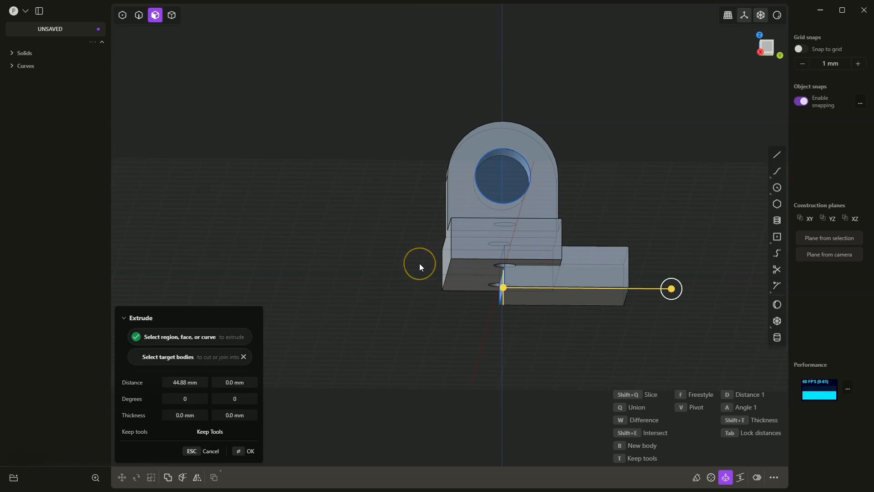
key(Tab)
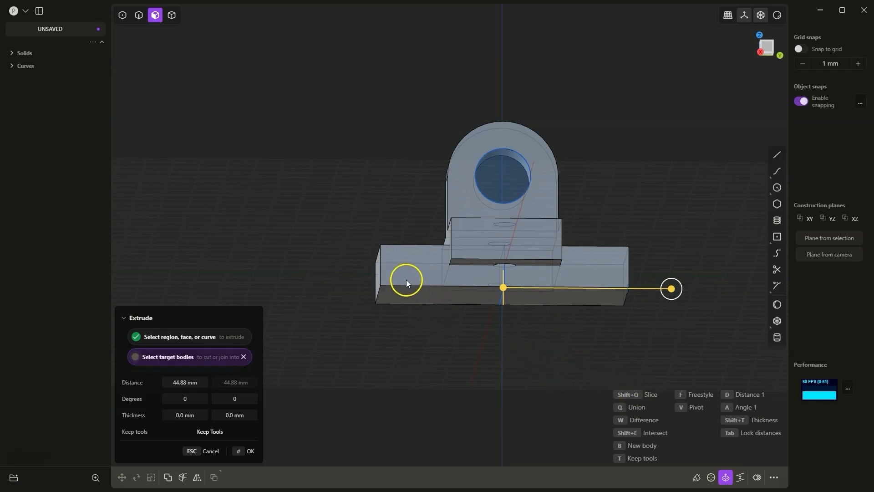
click(458, 179)
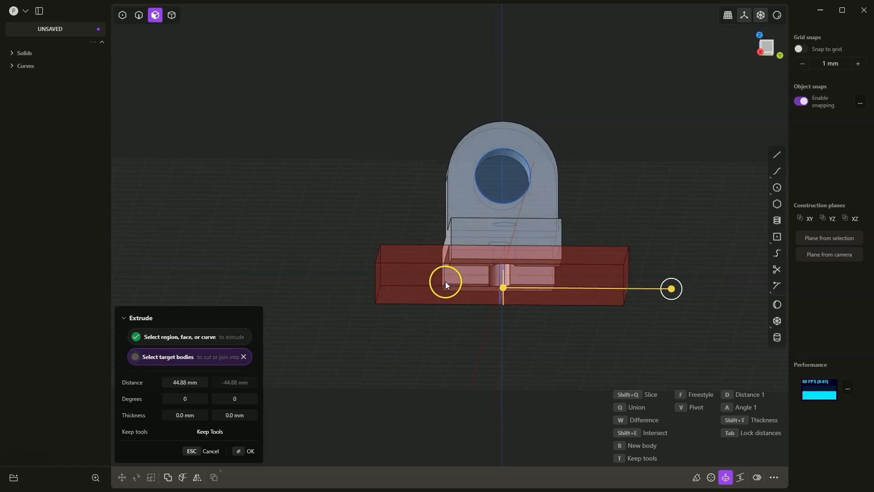
click(246, 450)
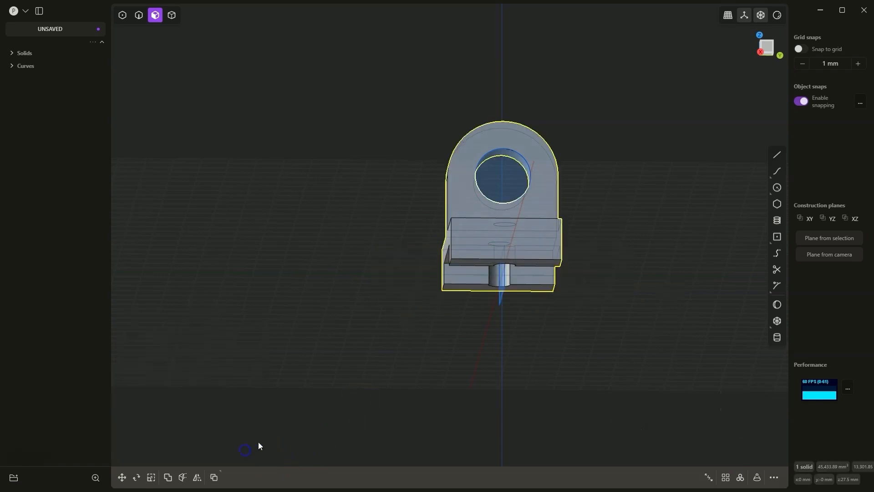
- Hide all the curves in the scene, the three circles and the rectangle, leaving only the bracket solid displayed
mouse_move(355, 255)
right_down()
mouse_move(363, 244)
mouse_move(387, 269)
mouse_move(435, 279)
right_up()
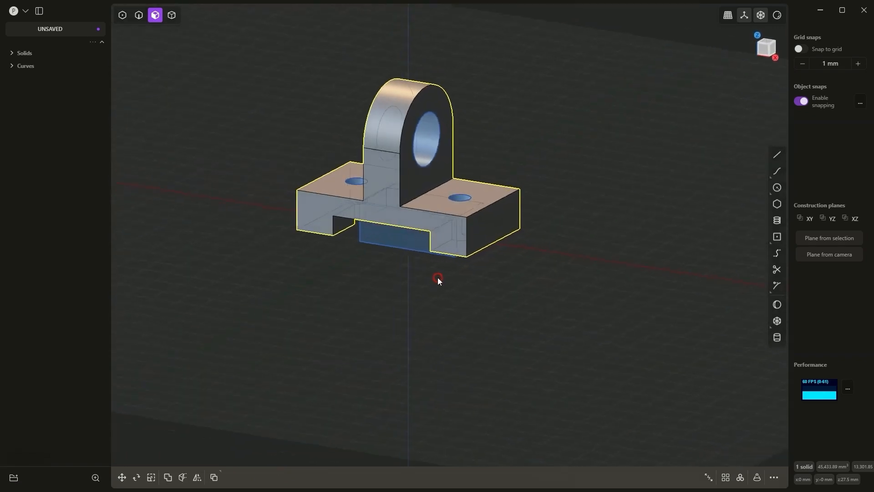
click(11, 66)
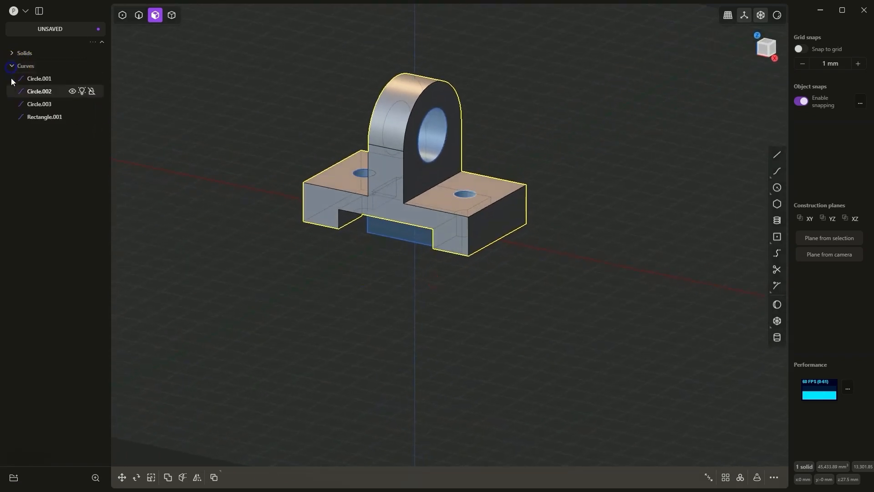
click(32, 68)
click(25, 66)
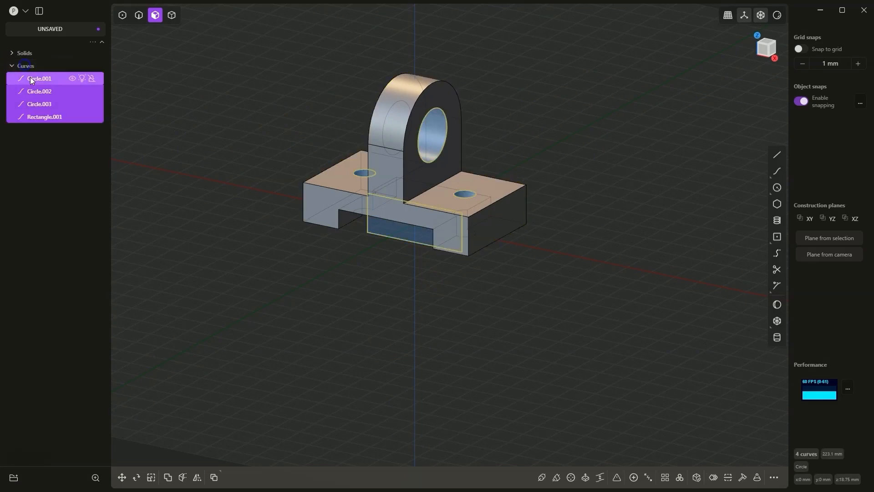
click(73, 78)
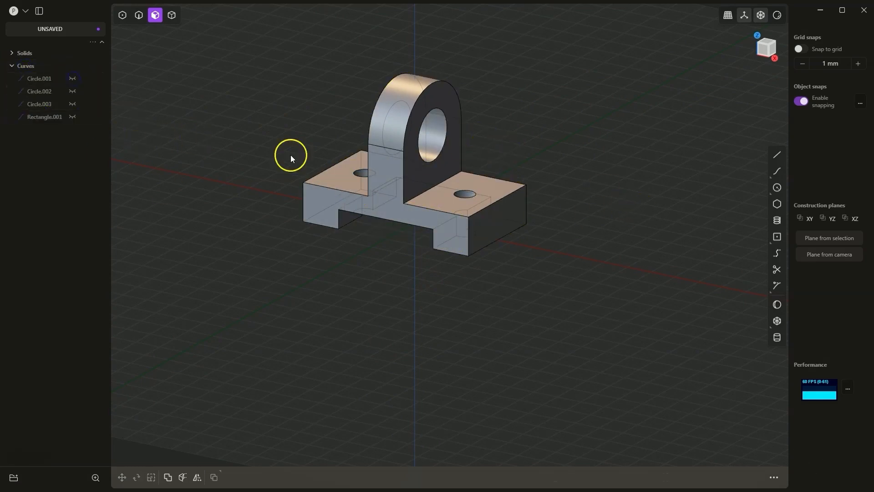
- Fillet the two outer top edges of the base, one at each end, with a 5 mm radius
scroll(670, 201, down, 1)
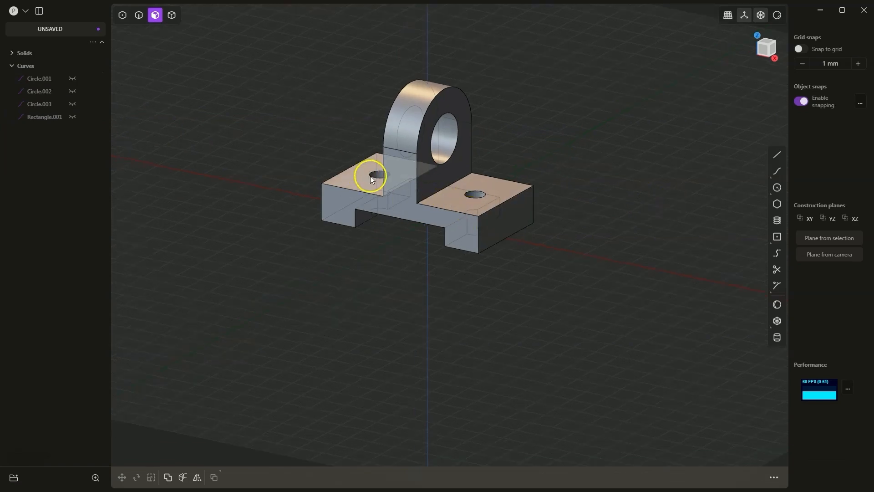
scroll(373, 174, up, 1)
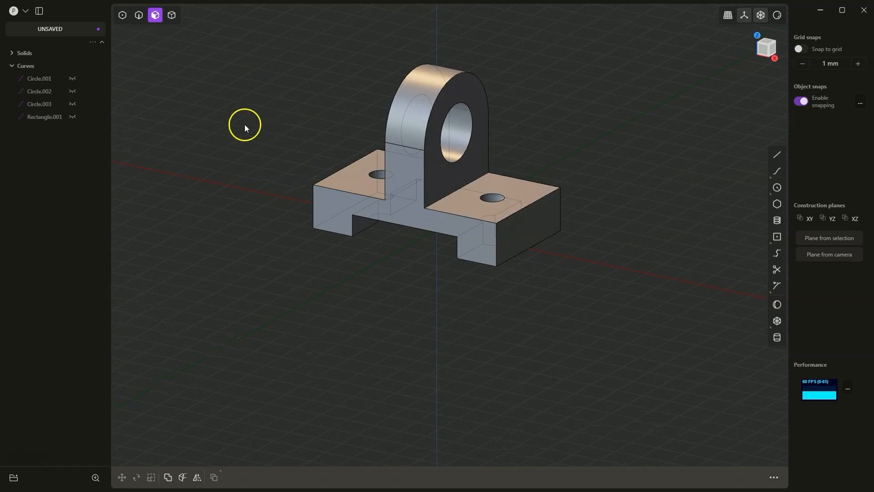
click(139, 17)
click(337, 172)
key(f)
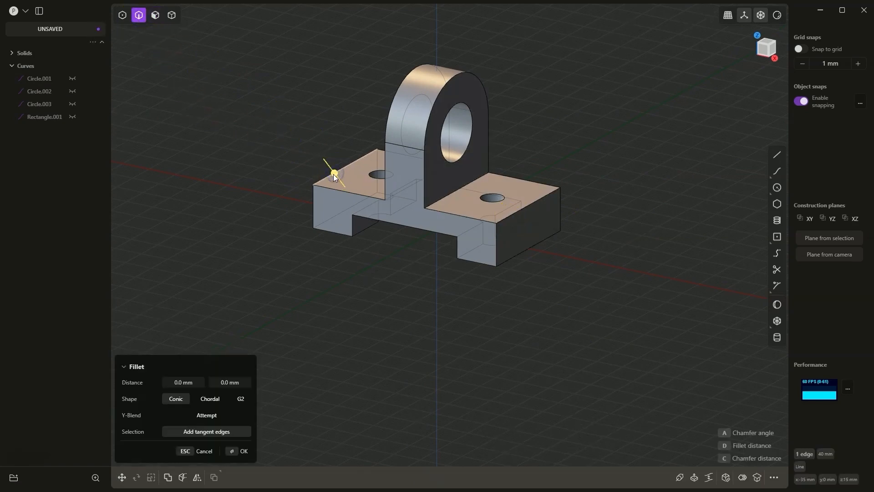
click(534, 204)
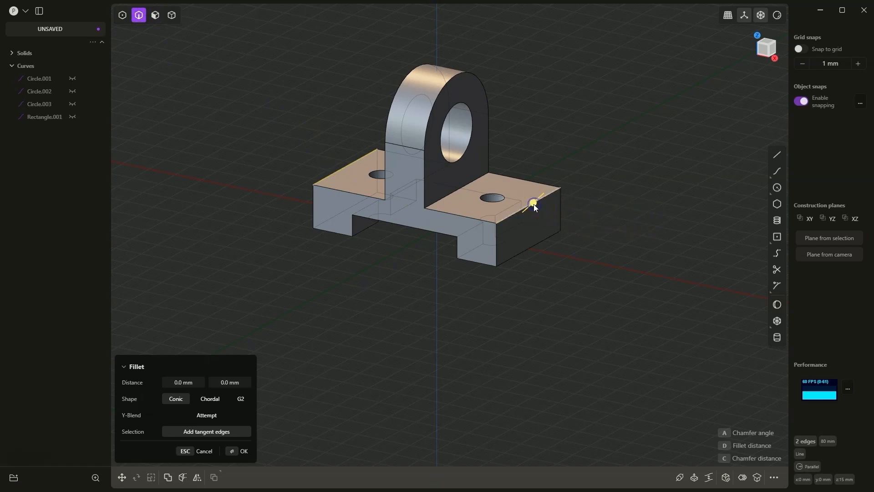
drag(534, 204, 543, 196)
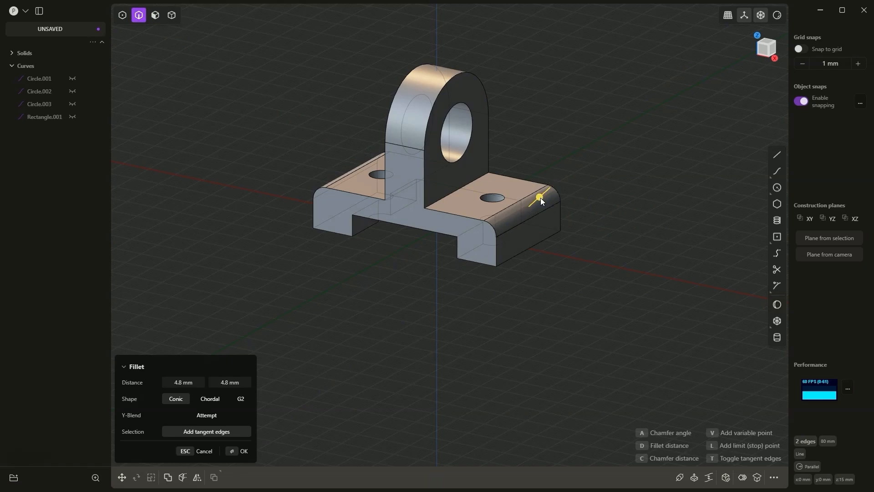
text(5)
key(Return)
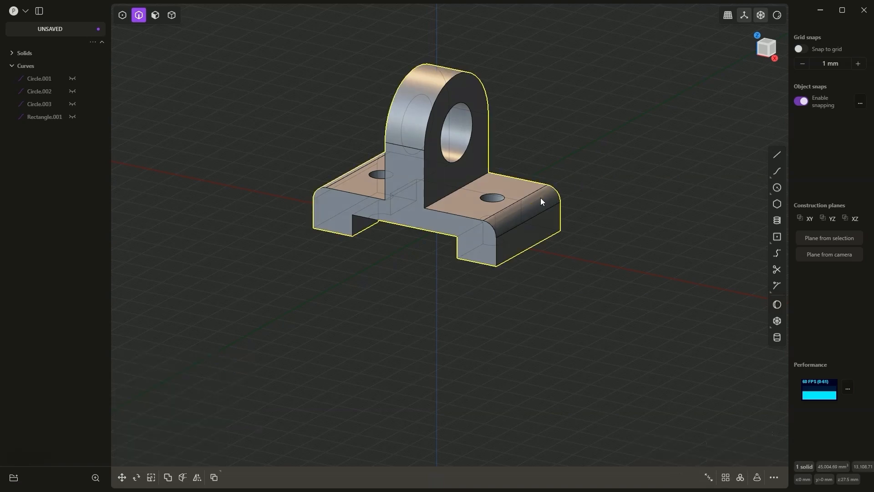
- Fillet the two inside edges where the upright meets the base's top face with a 2 mm radius
click(441, 200)
click(440, 197)
key(b)
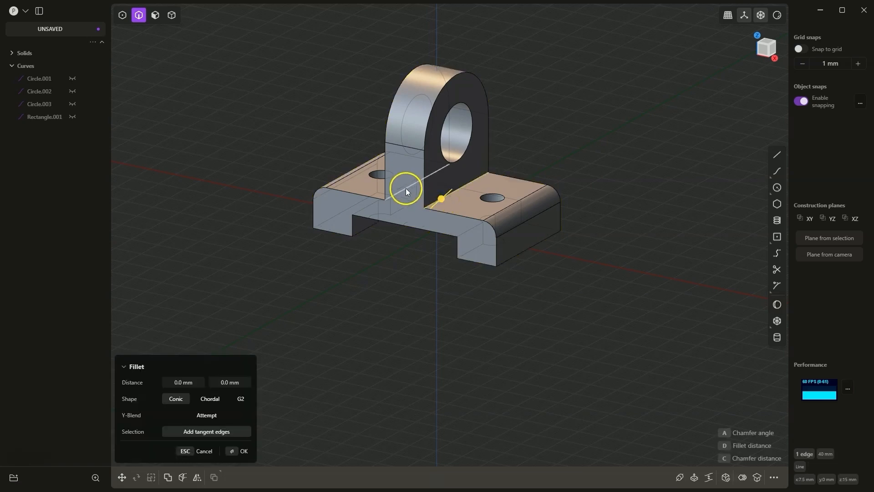
click(407, 189)
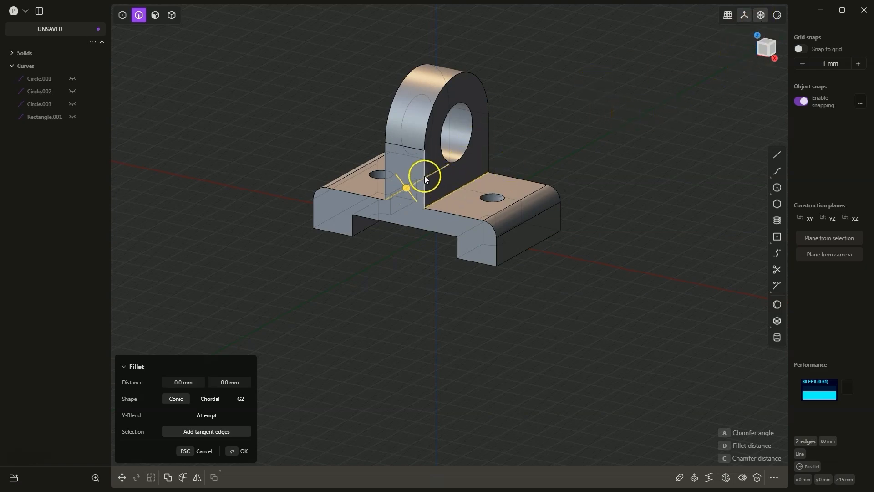
mouse_move(404, 214)
middle_down()
mouse_move(430, 212)
mouse_move(414, 214)
middle_up()
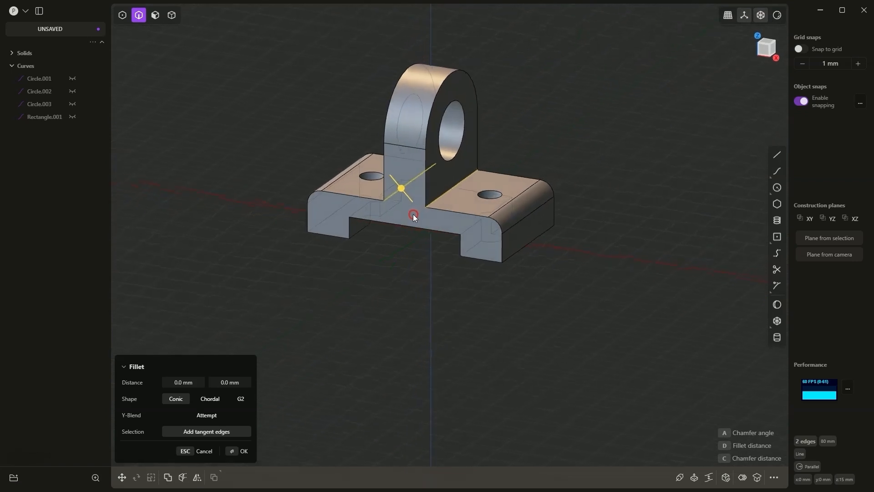
scroll(412, 181, up, 2)
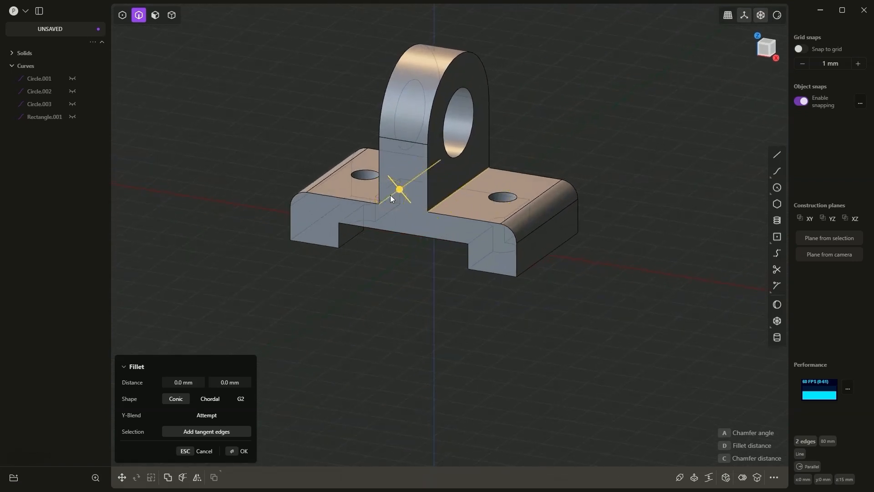
text(2)
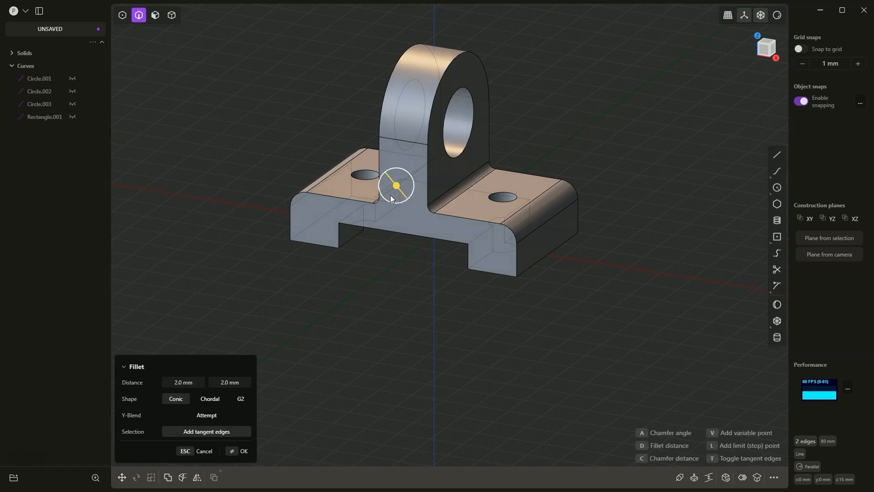
key(Return)
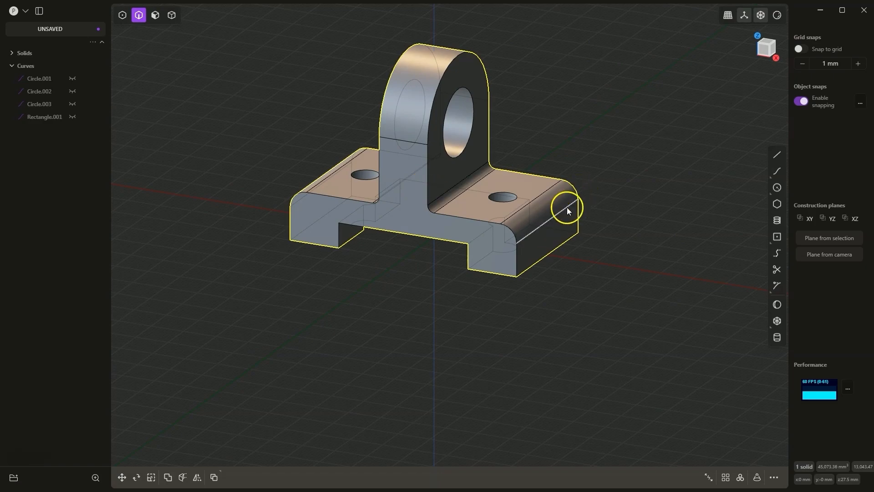
- Move the mounting hole on the positive X side of the base 3 mm outward along the X axis
middle_drag(567, 207, 618, 235)
click(558, 263)
middle_drag(559, 264, 524, 329)
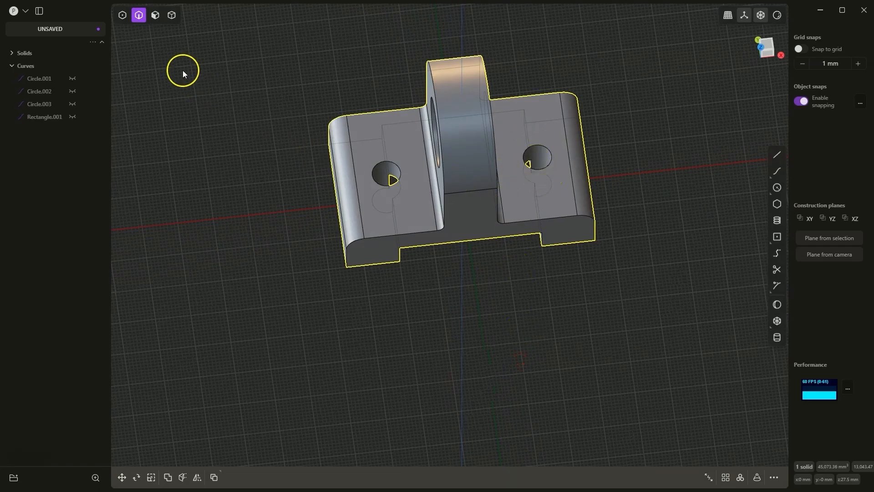
click(154, 18)
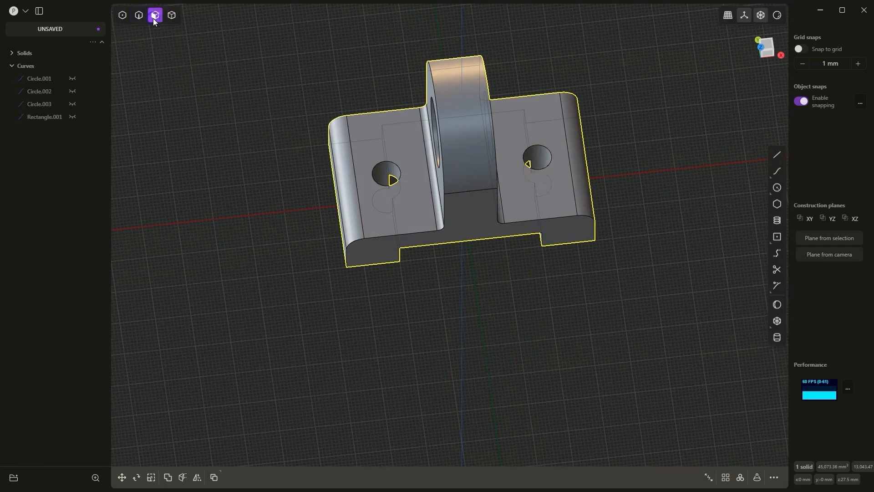
click(539, 154)
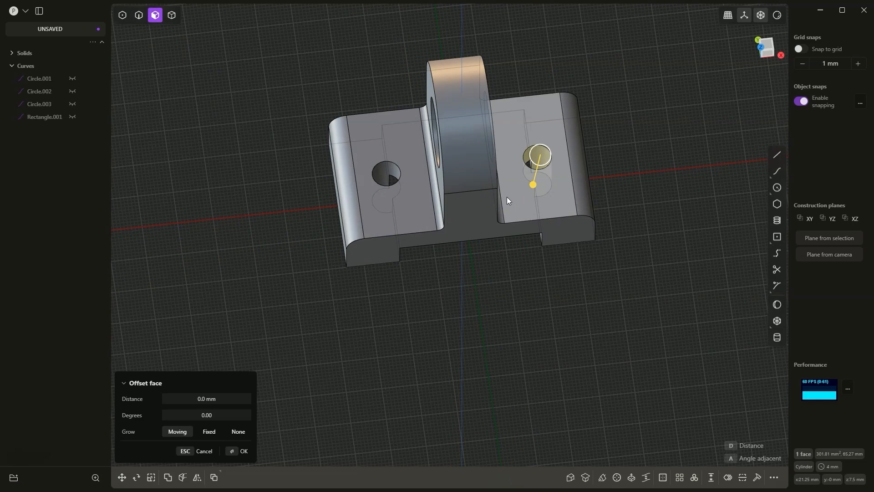
key(g)
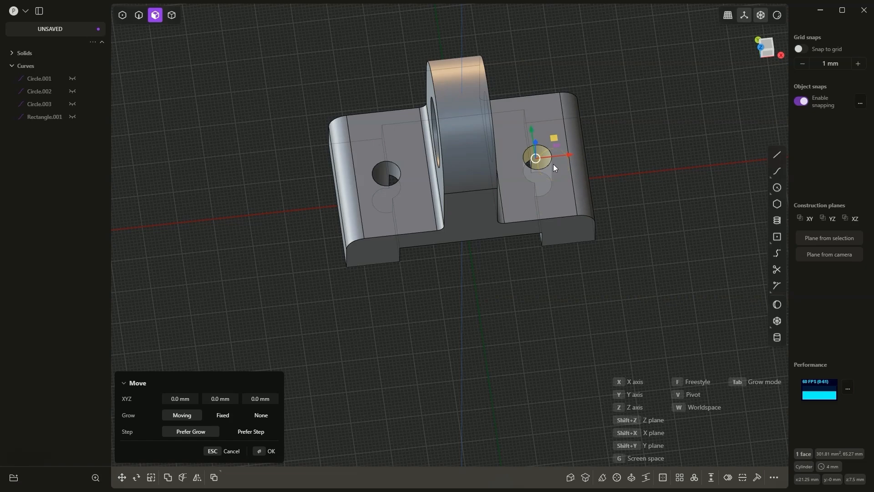
key(x)
drag(555, 141, 555, 141)
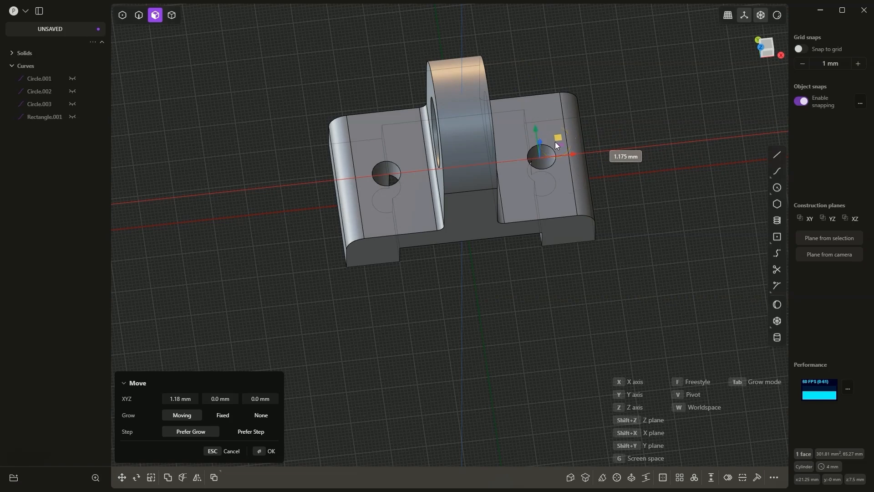
text(3)
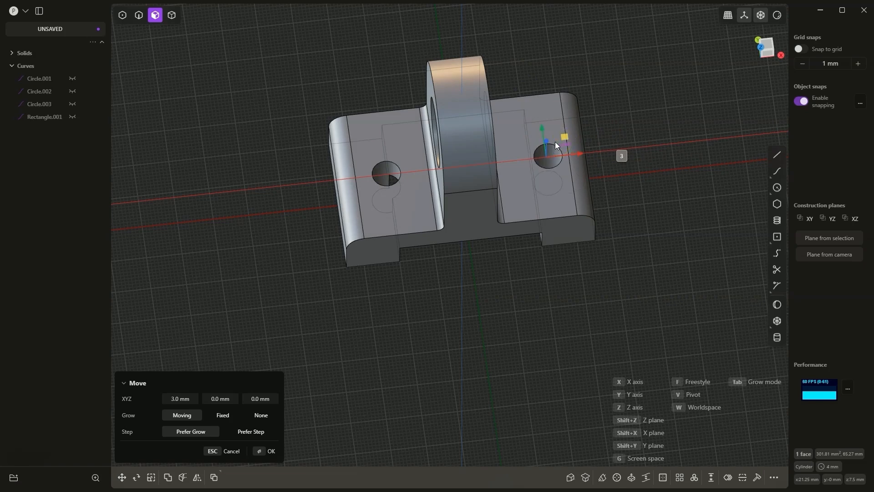
key(Return)
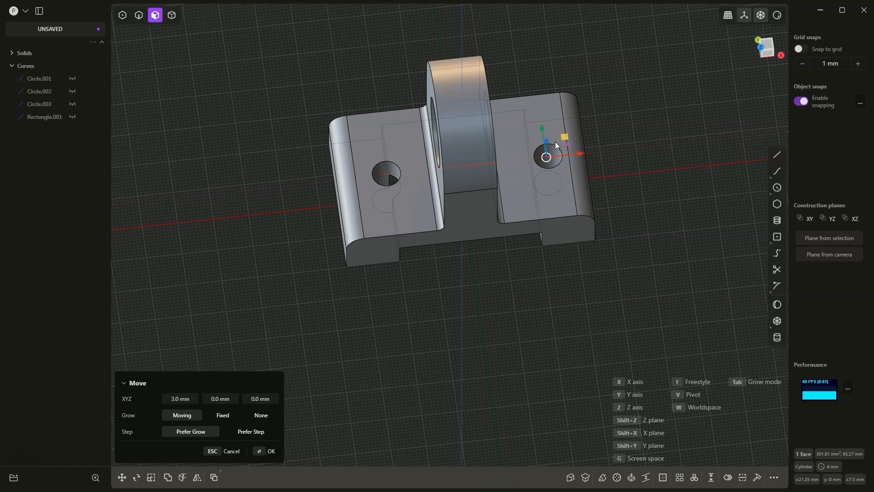
key(o)
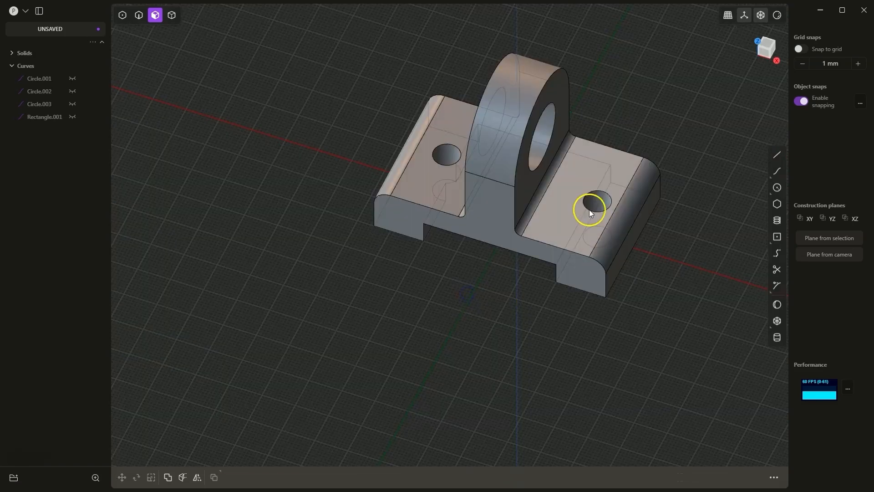
- Move the mounting hole on the negative X side of the base by -3 mm along the X axis
click(444, 156)
key(o)
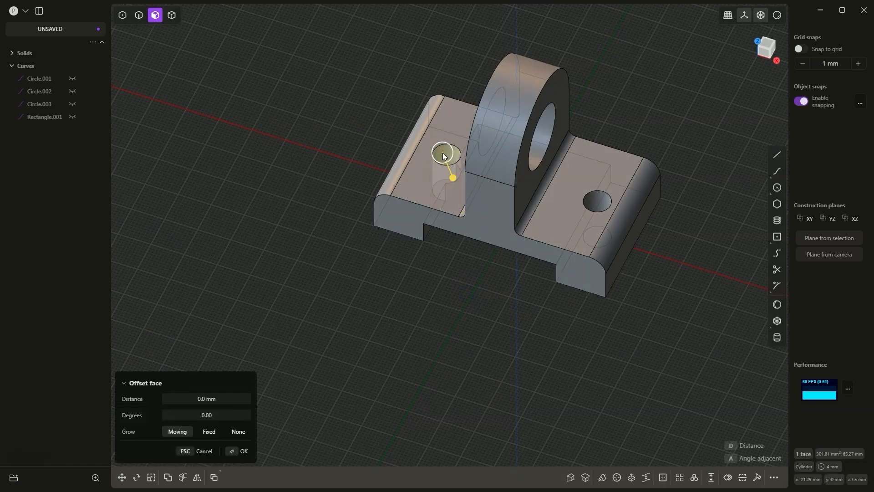
key(g)
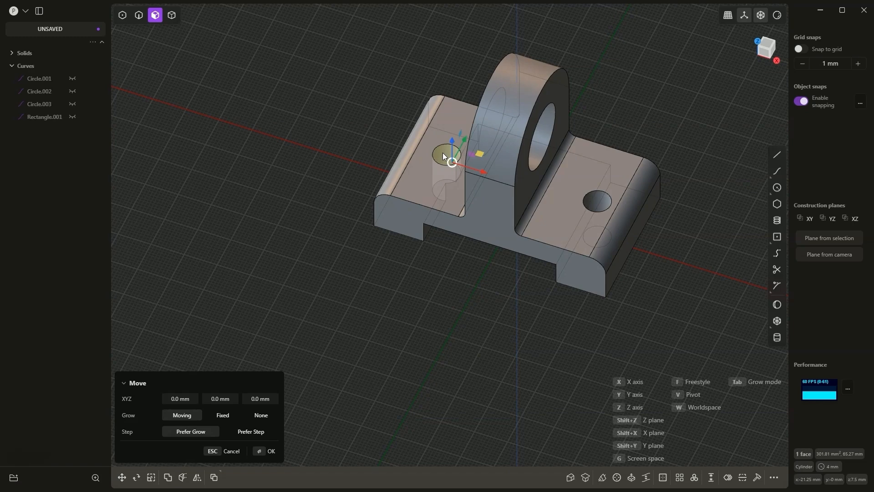
key(x)
text(-3)
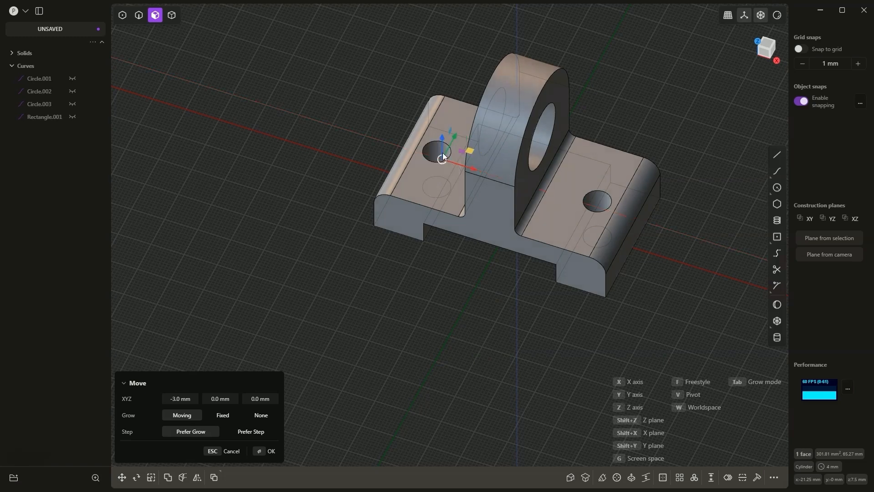
key(Return)
key(o)
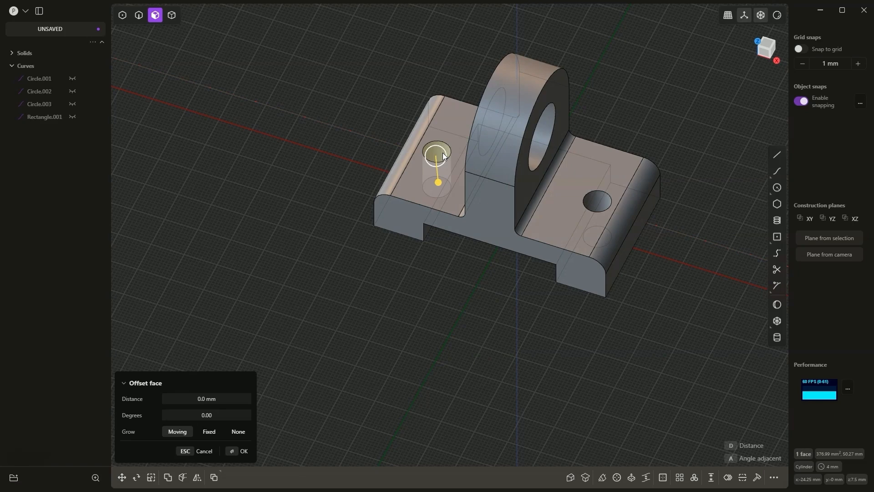
click(286, 102)
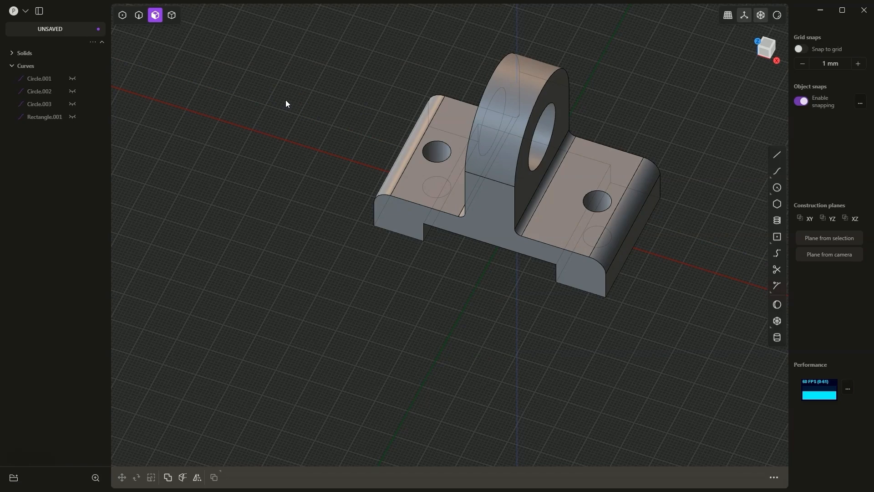
- Set the diameter of the upright's bearing bore to 15 mm with the Dimension command
middle_drag(287, 104, 342, 258)
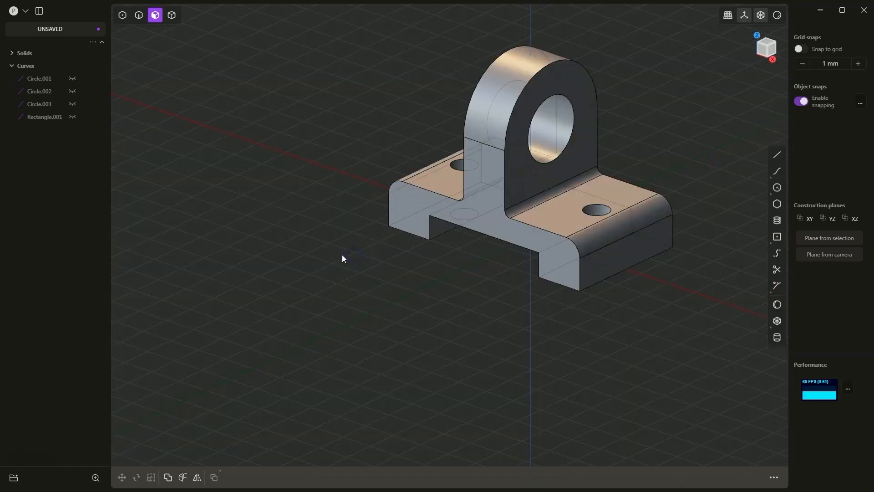
click(555, 116)
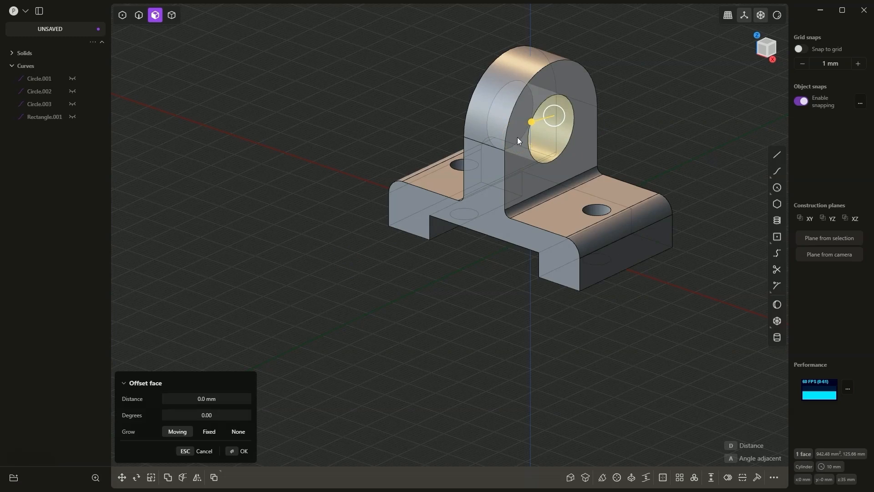
key(space)
text(dim)
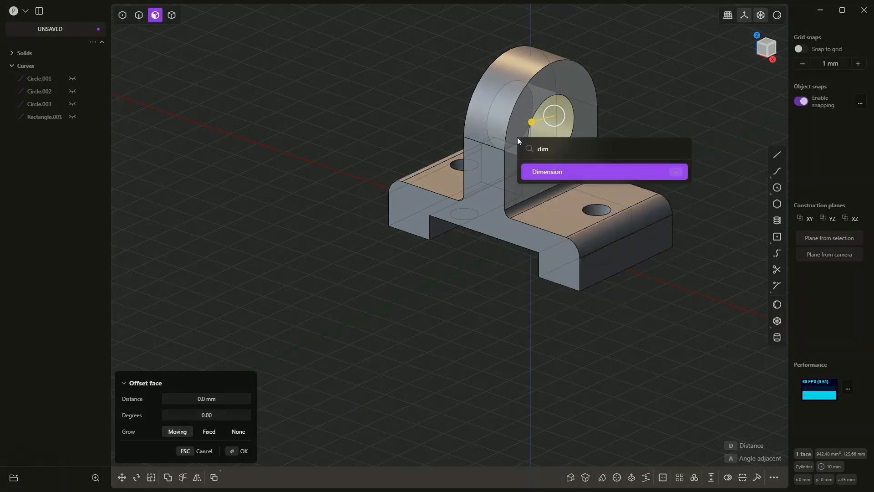
click(563, 172)
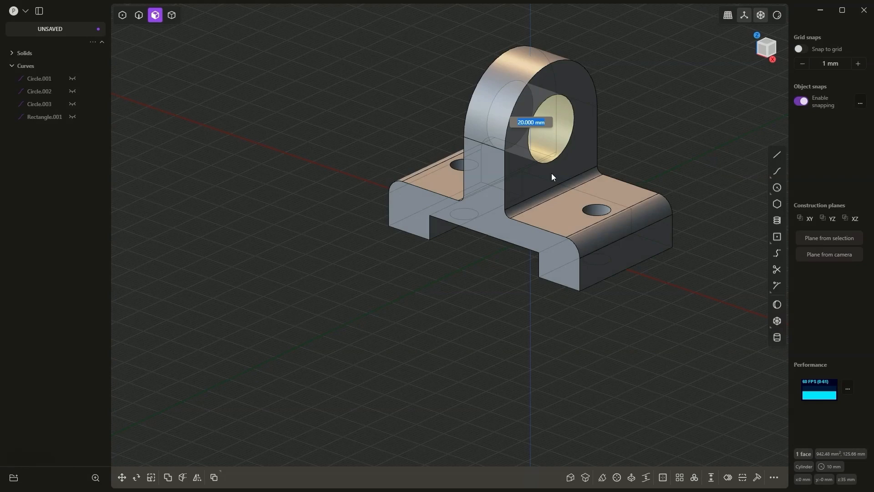
text(15)
key(Return)
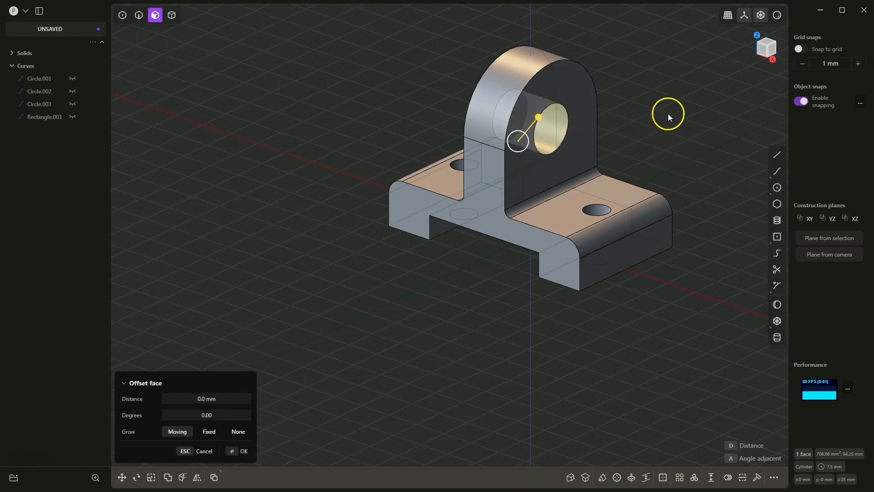
click(632, 105)
click(285, 120)
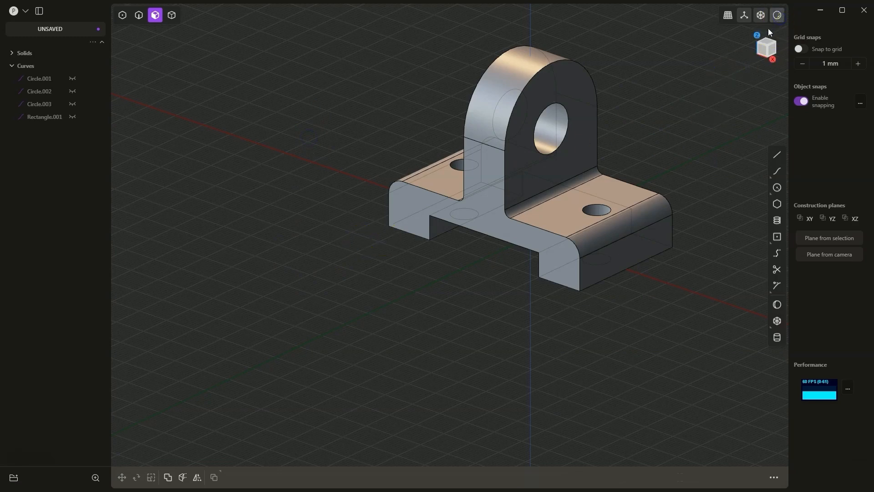
- Display the bracket with the copper-red shading material and hide the model edges, grid and axes
click(778, 15)
click(747, 54)
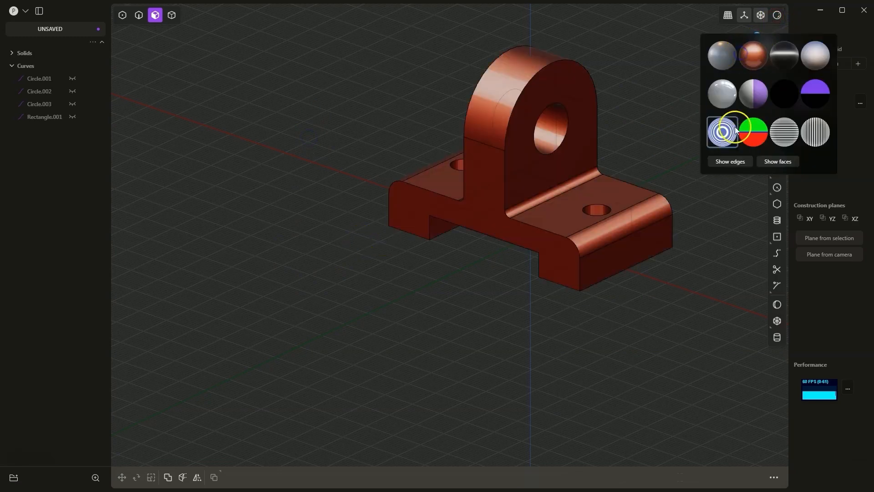
click(729, 162)
click(745, 18)
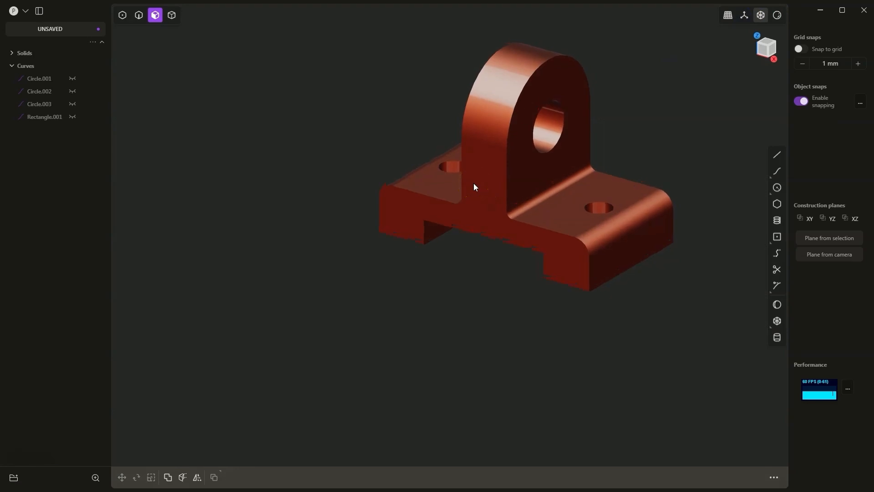
middle_drag(474, 183, 481, 203)
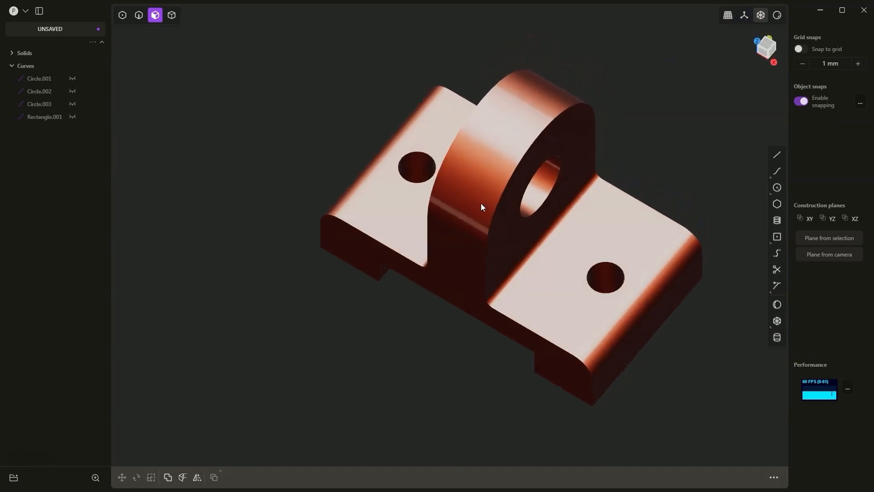